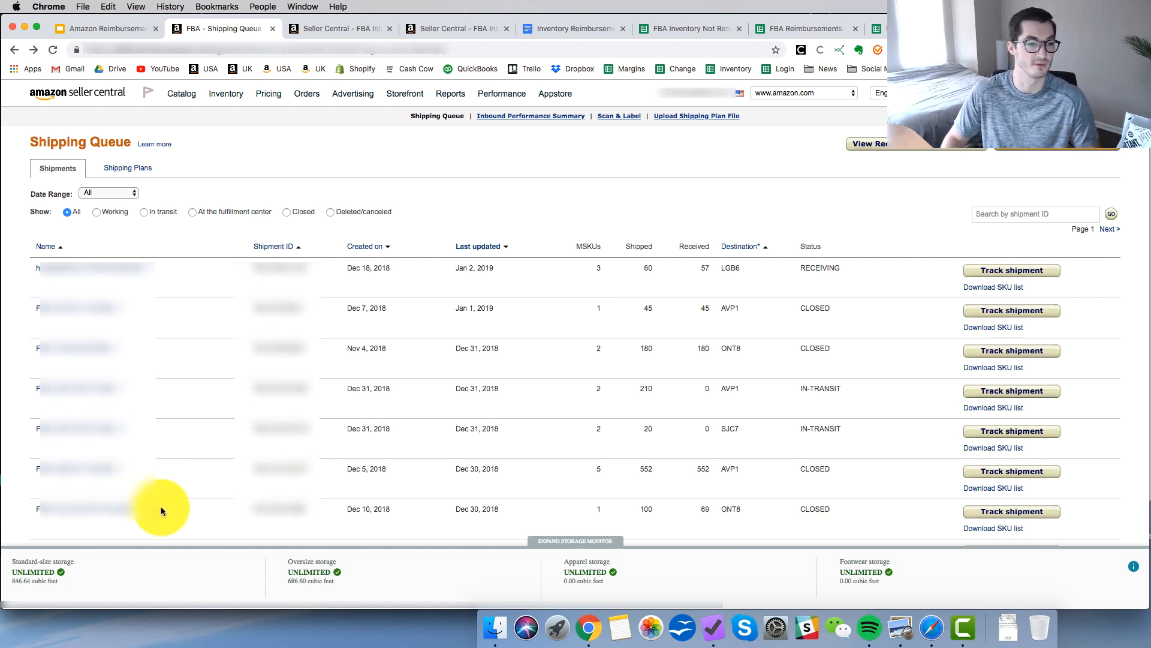
Open the shipment's reconciliation details and set the product's required action to "Missing - Please Research".
key("ctrl+Tab")
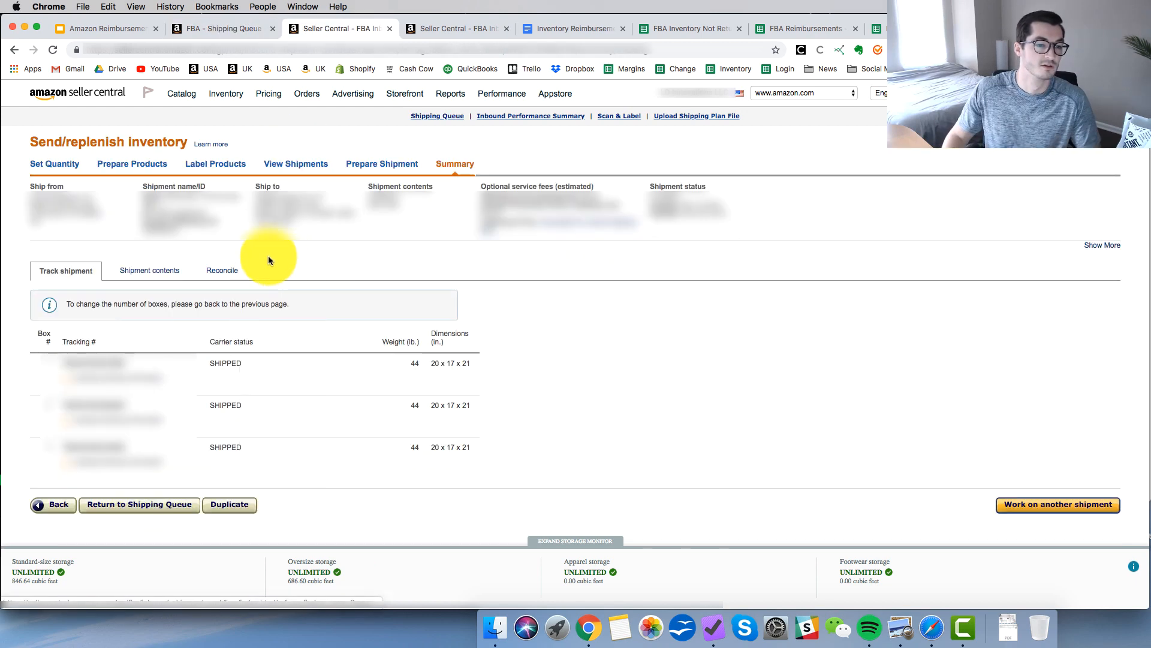
left_click(229, 278)
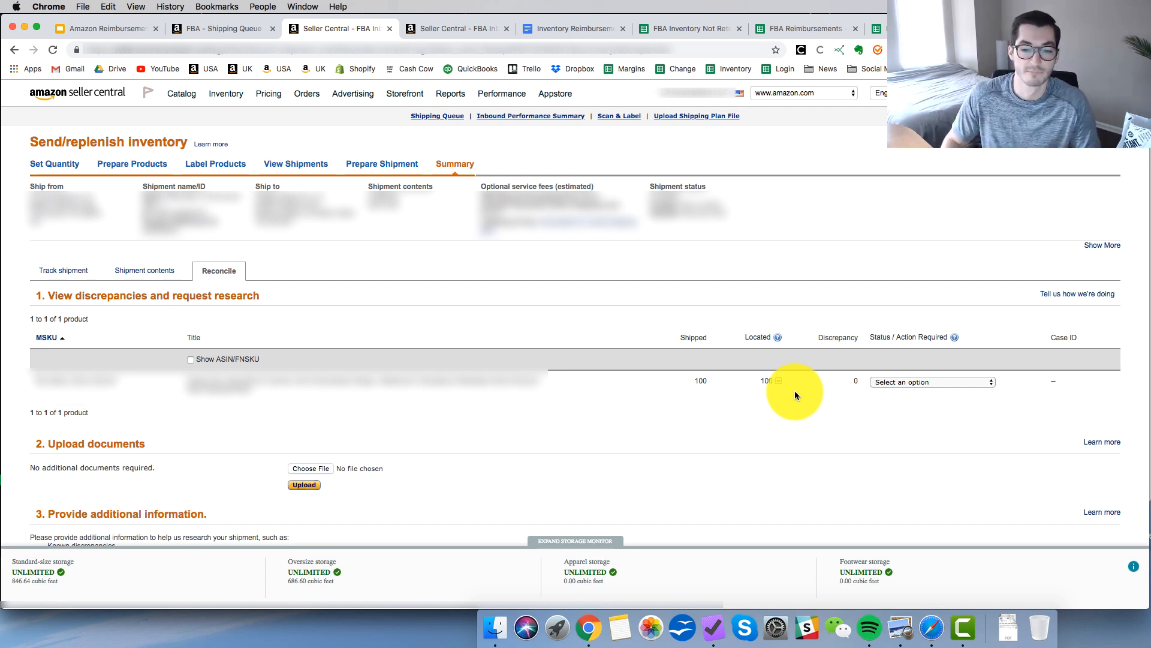
left_click(953, 387)
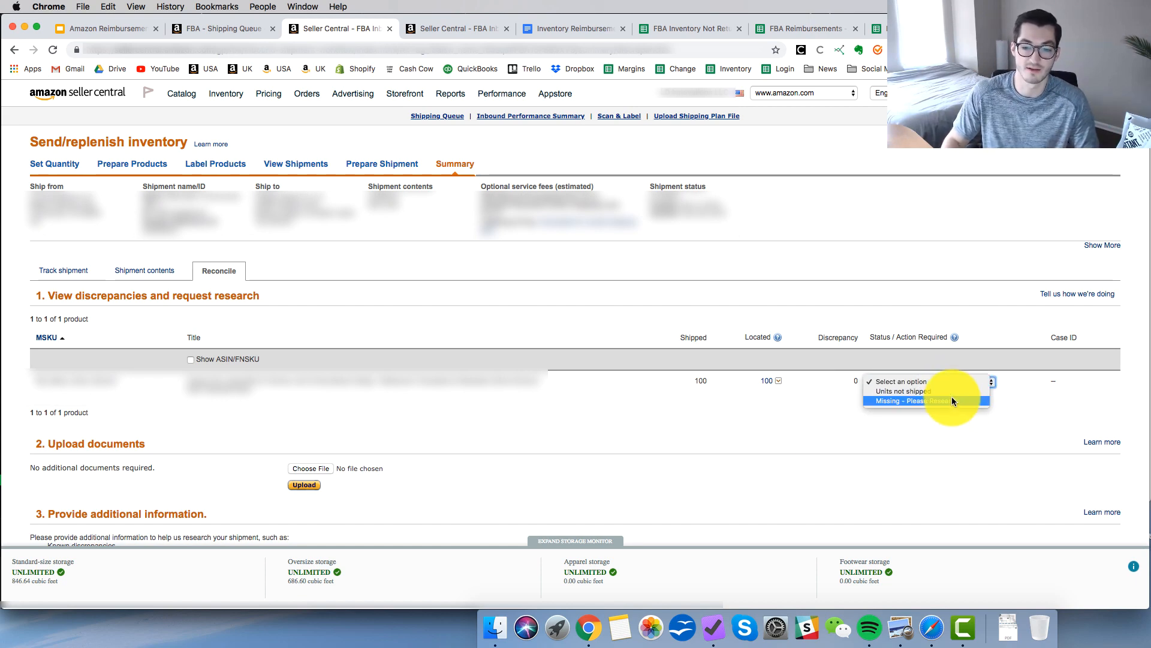
left_click(952, 401)
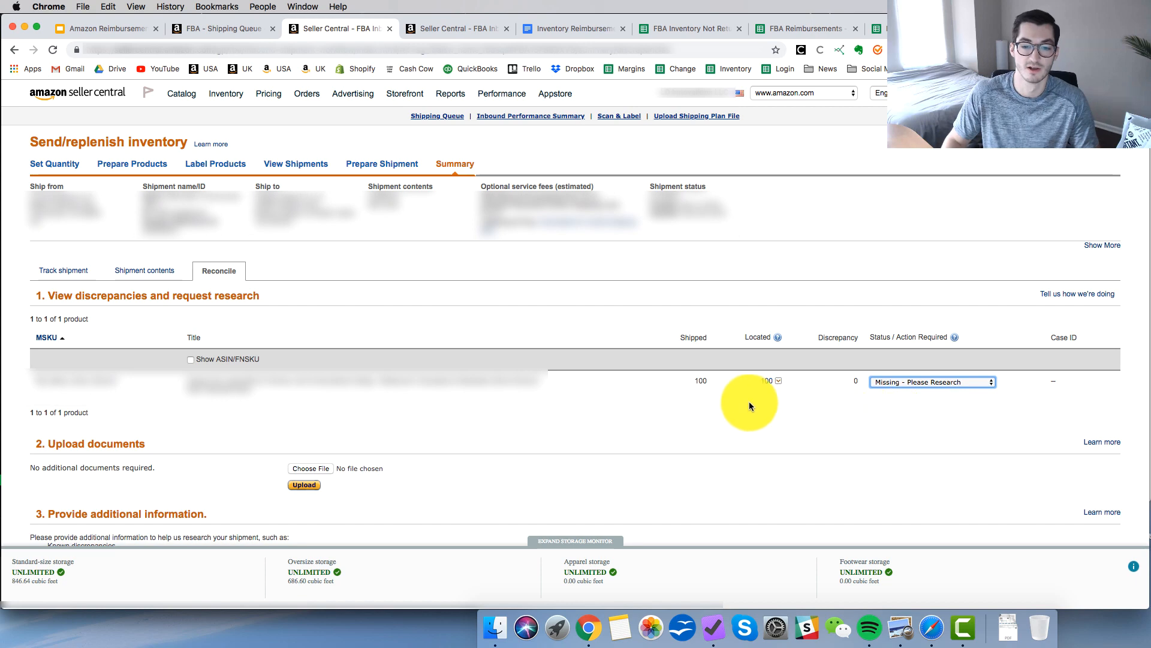
Enter "missing units please research" as the additional information for the shipment and preview the research request.
scroll(779, 411, "down", 5)
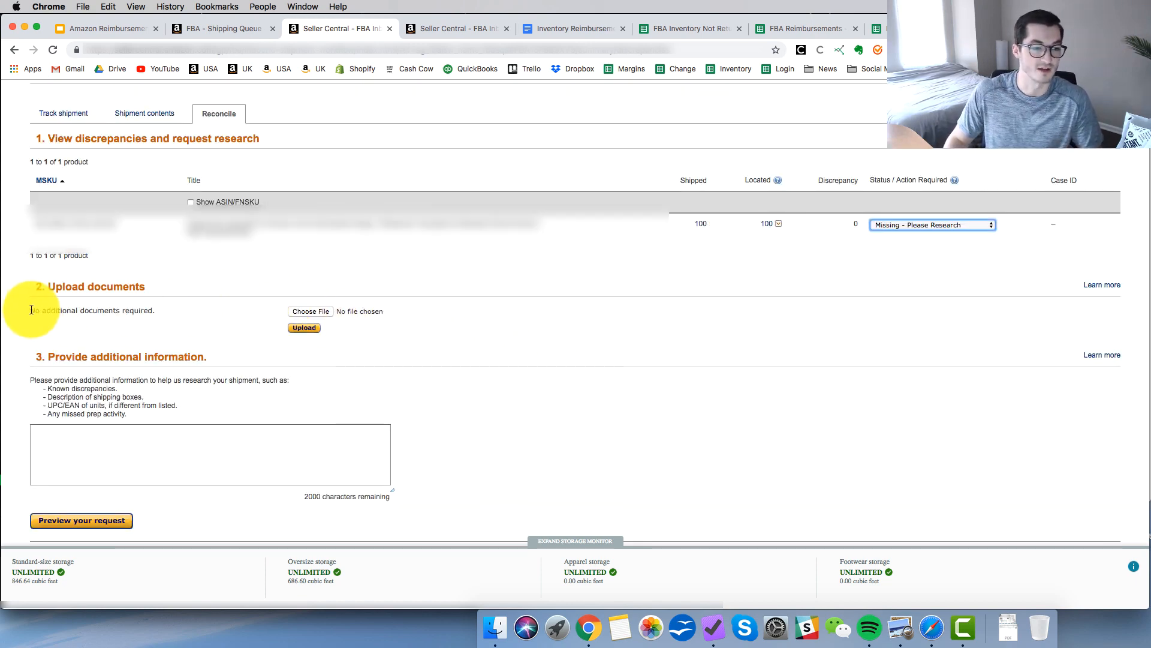
left_click_drag(31, 310, 155, 309)
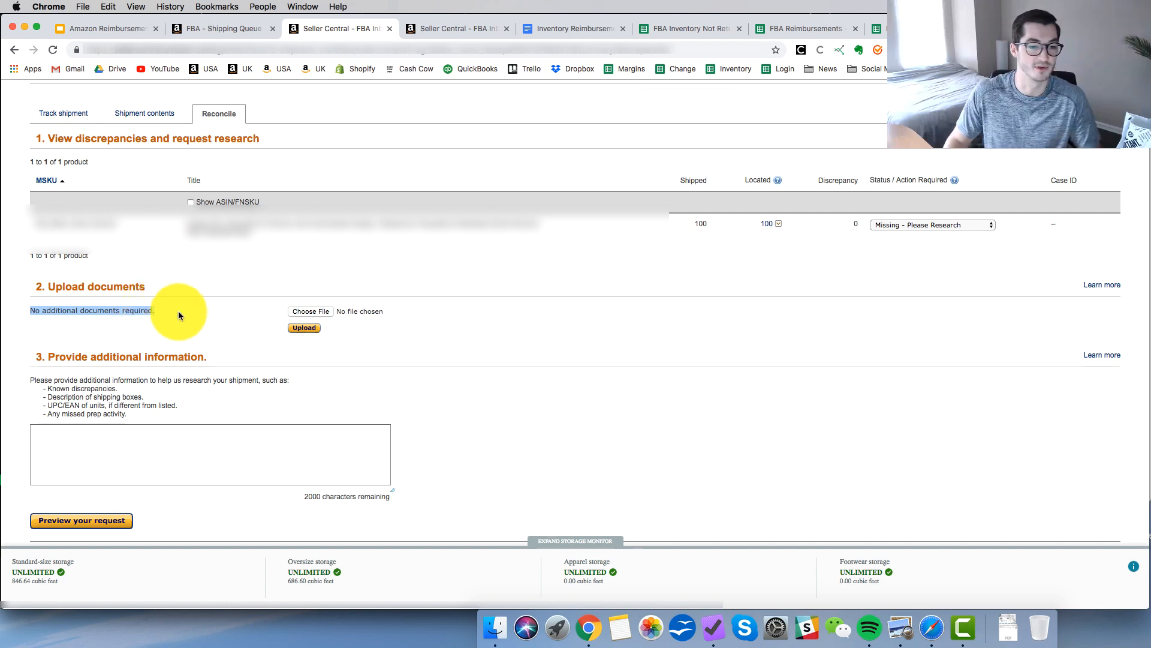
left_click(199, 313)
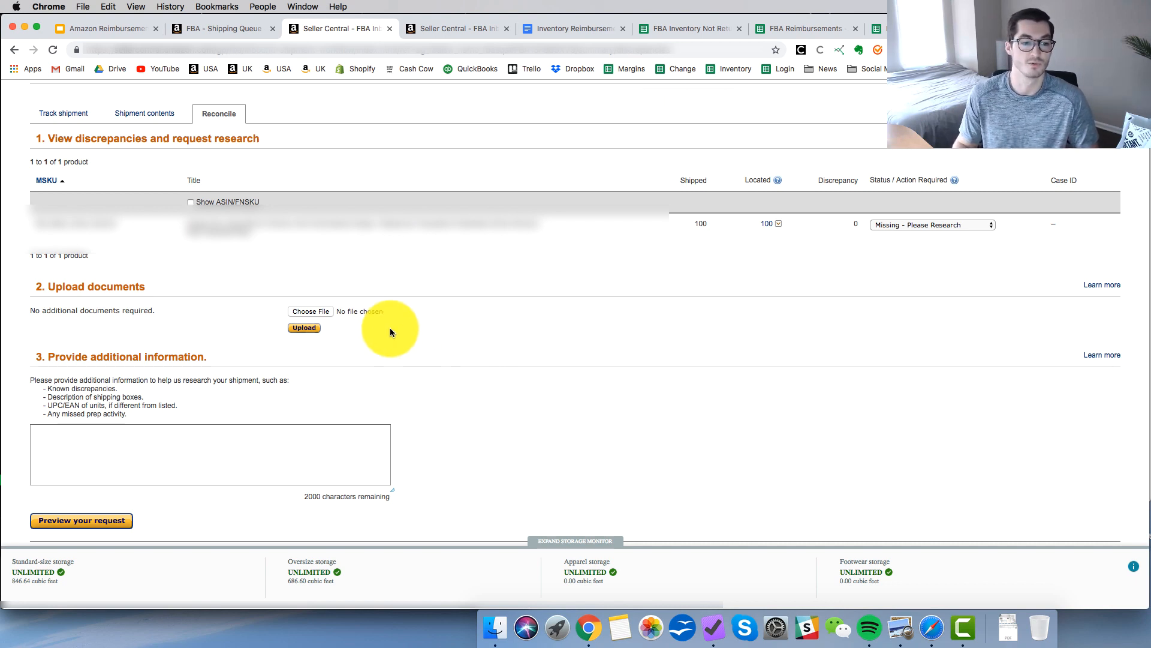
left_click(202, 452)
type("miss")
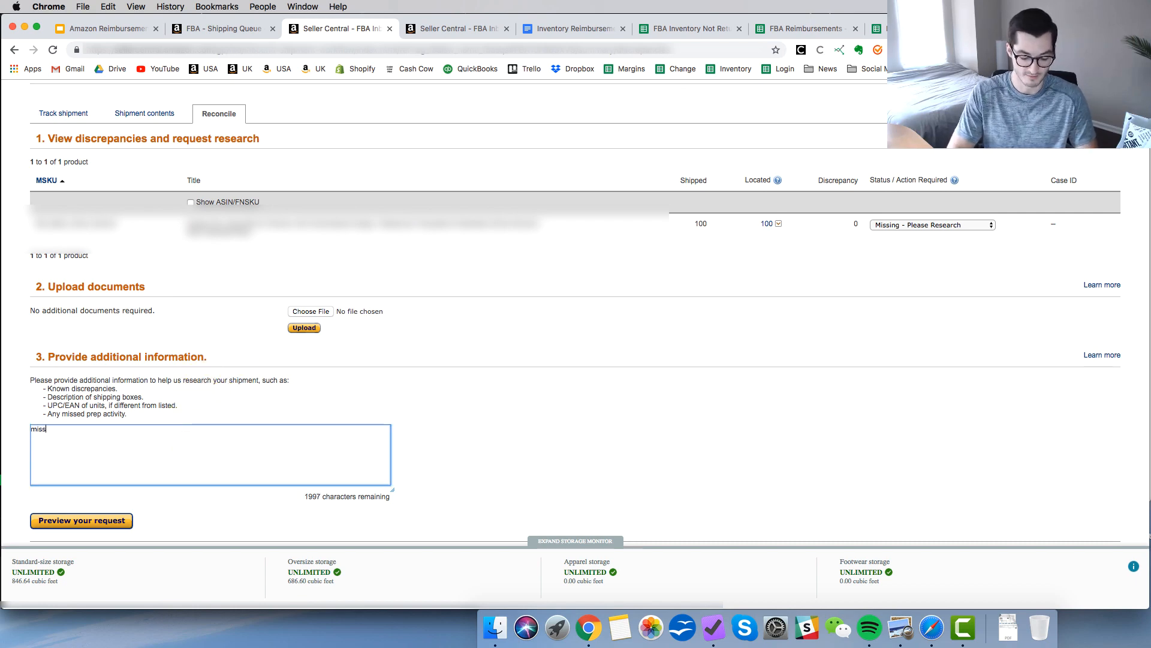
type("ing units ")
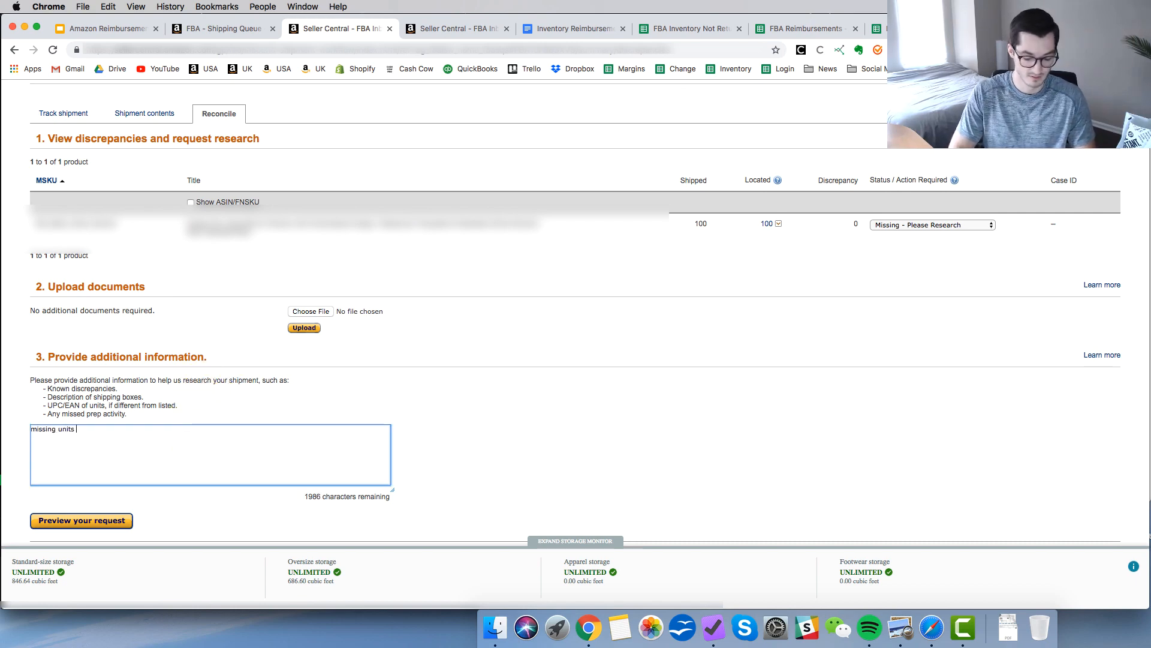
type("please ")
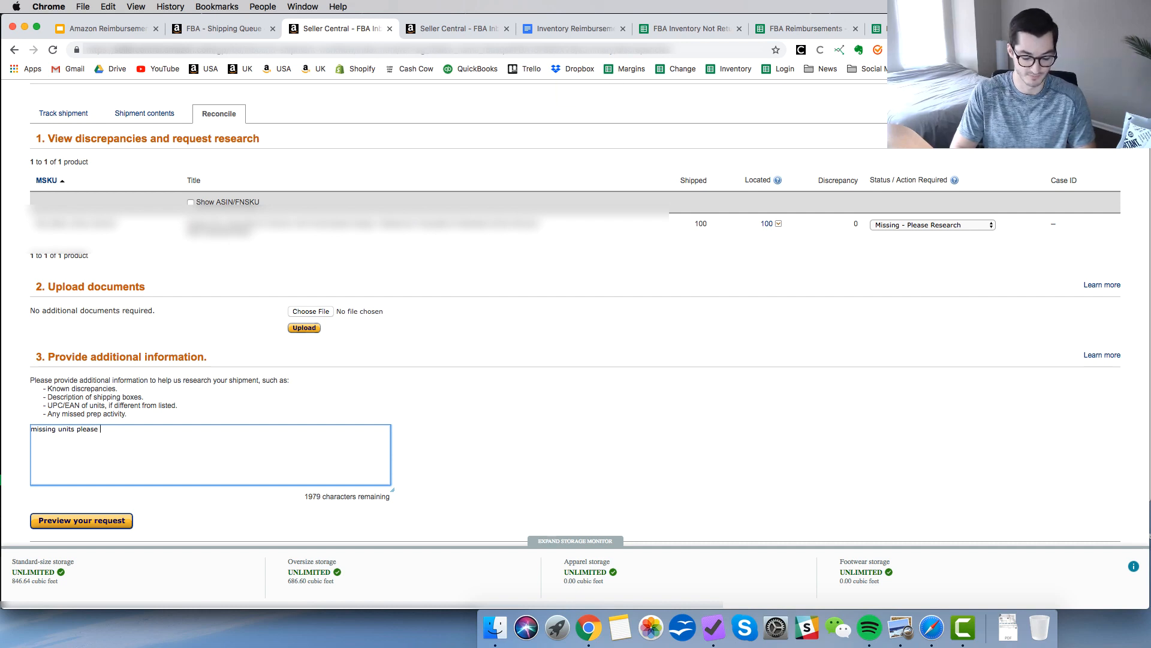
type("research")
scroll(105, 511, "down", 1)
left_click(104, 511)
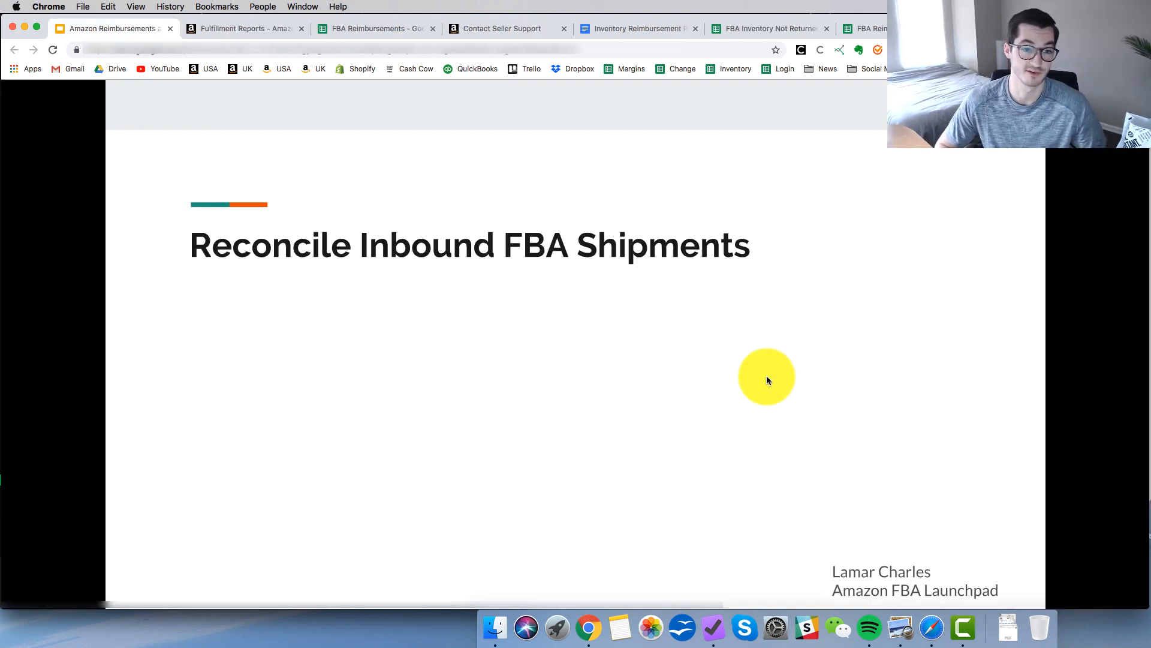
key("Right")
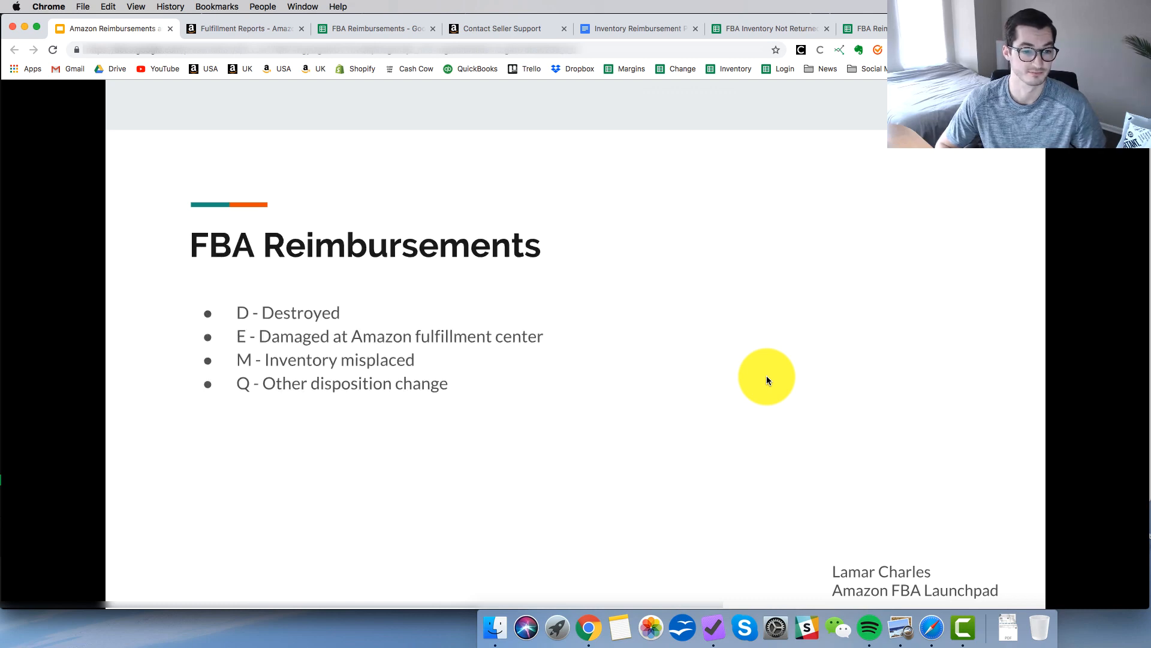
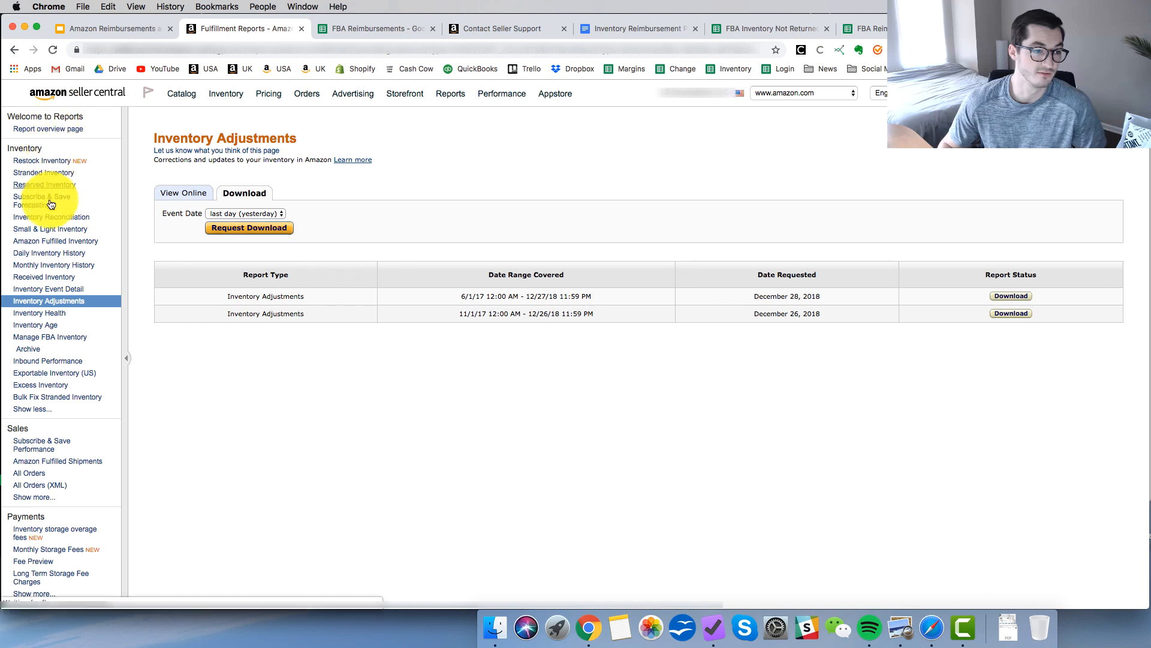
Review the event date range options for requesting an Inventory Adjustments report download.
mouse_move(106, 307)
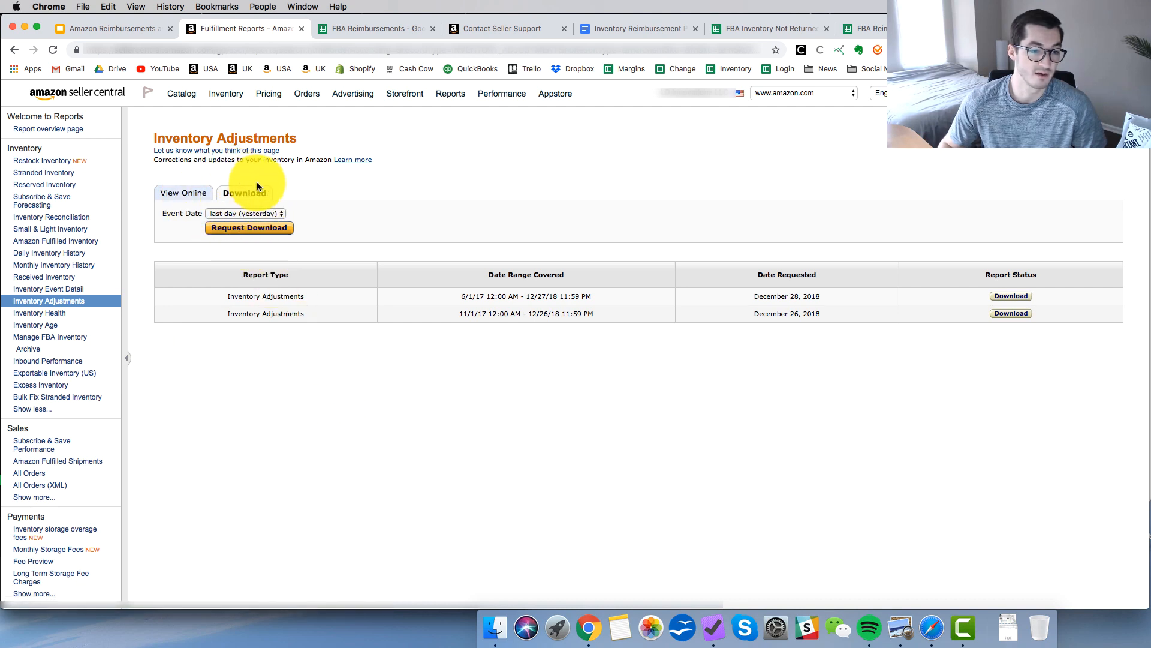
left_click(275, 213)
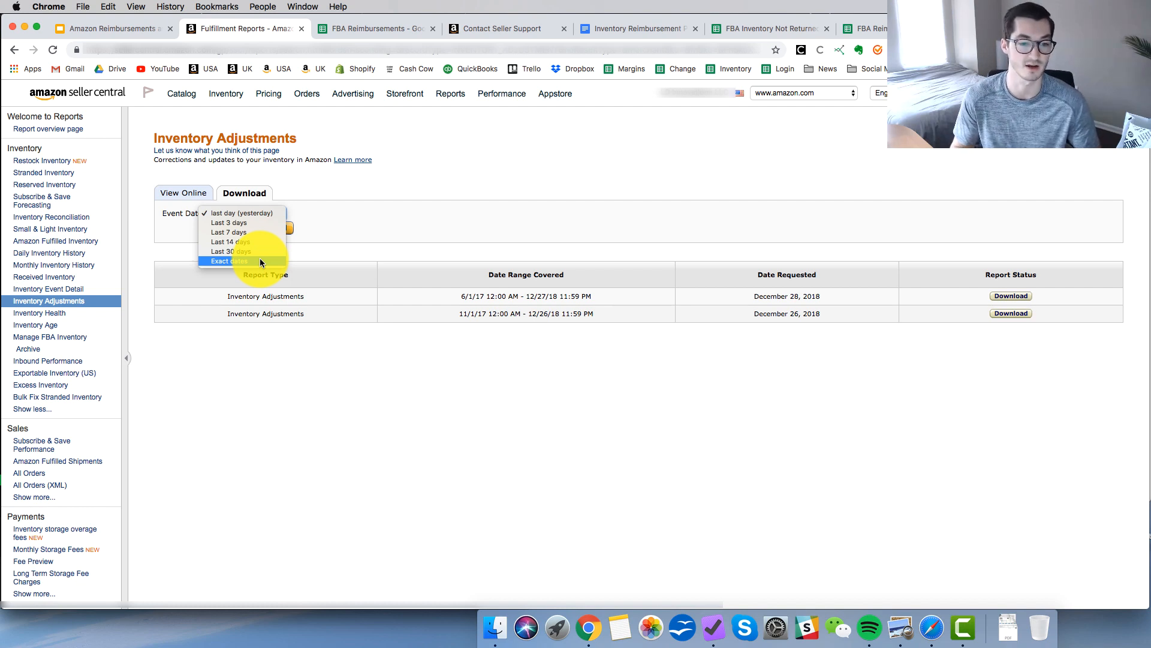
left_click(513, 357)
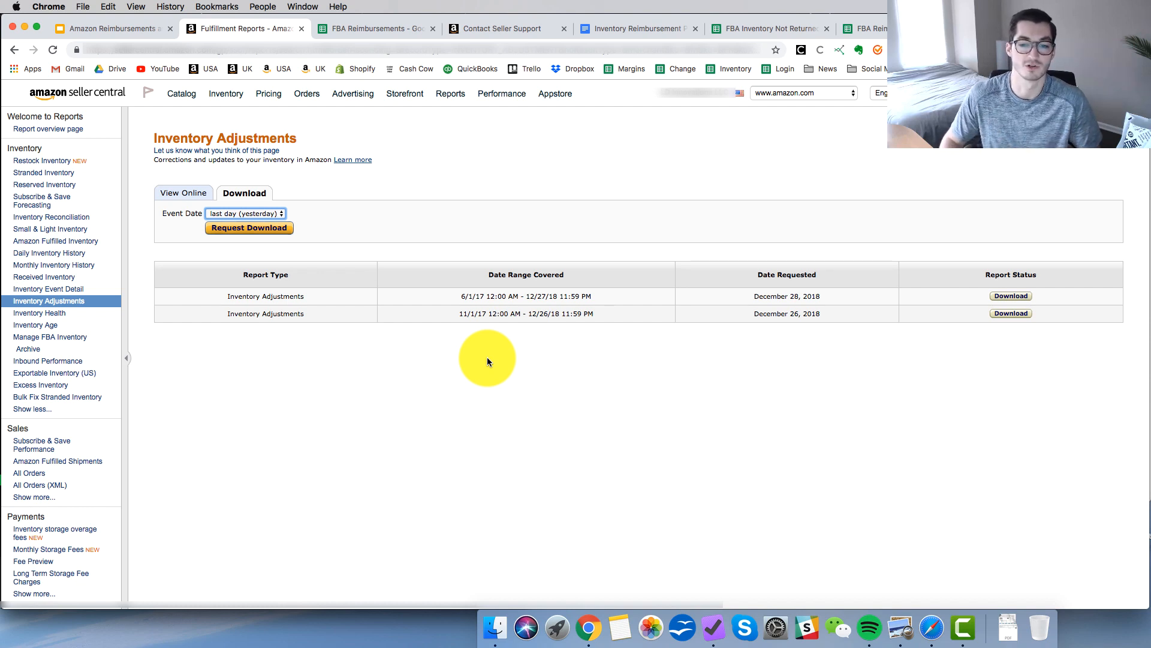
left_click(256, 214)
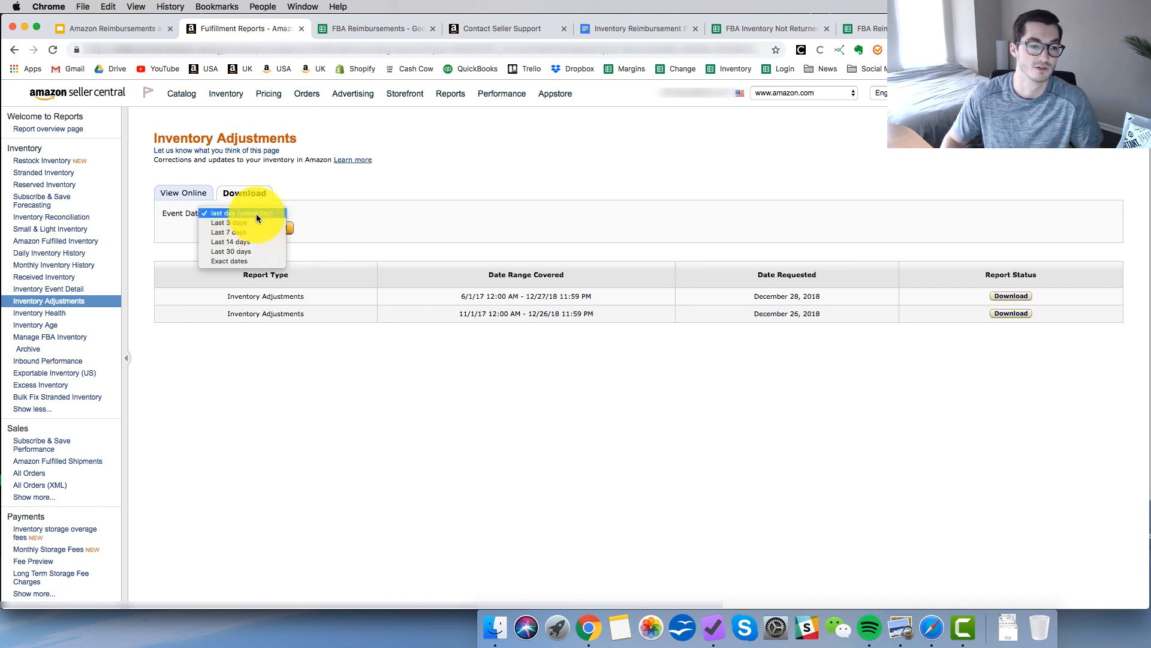
left_click(486, 220)
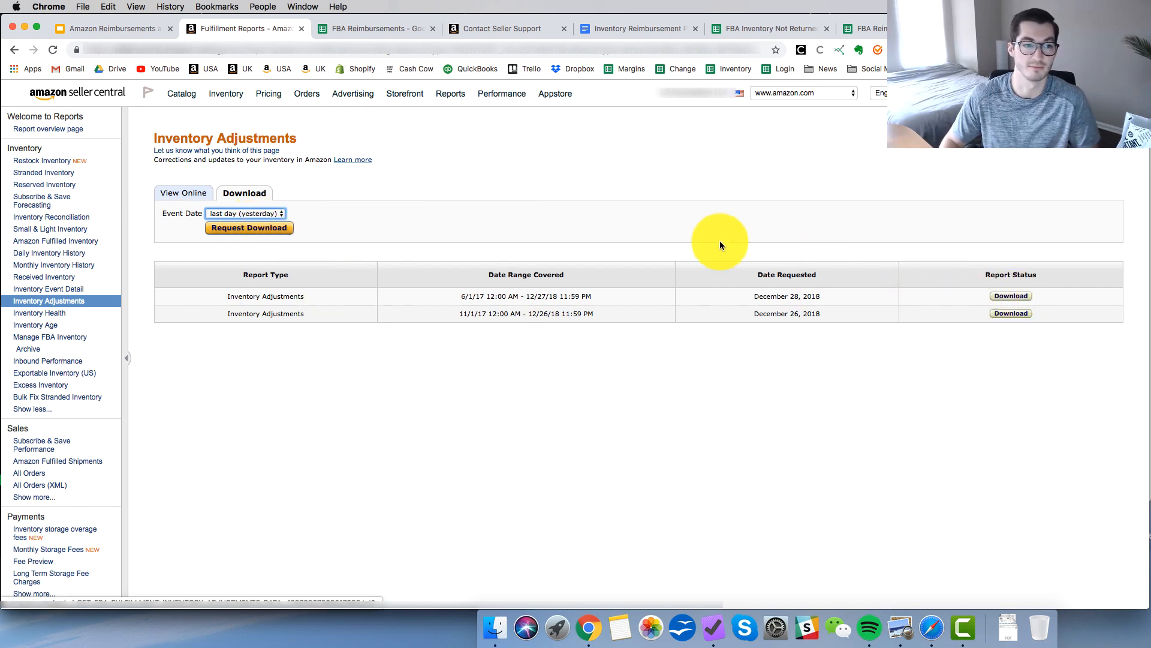
Switch to the FBA Reimbursements spreadsheet and create a filter on the header row of Sheet1.
key("ctrl+Tab")
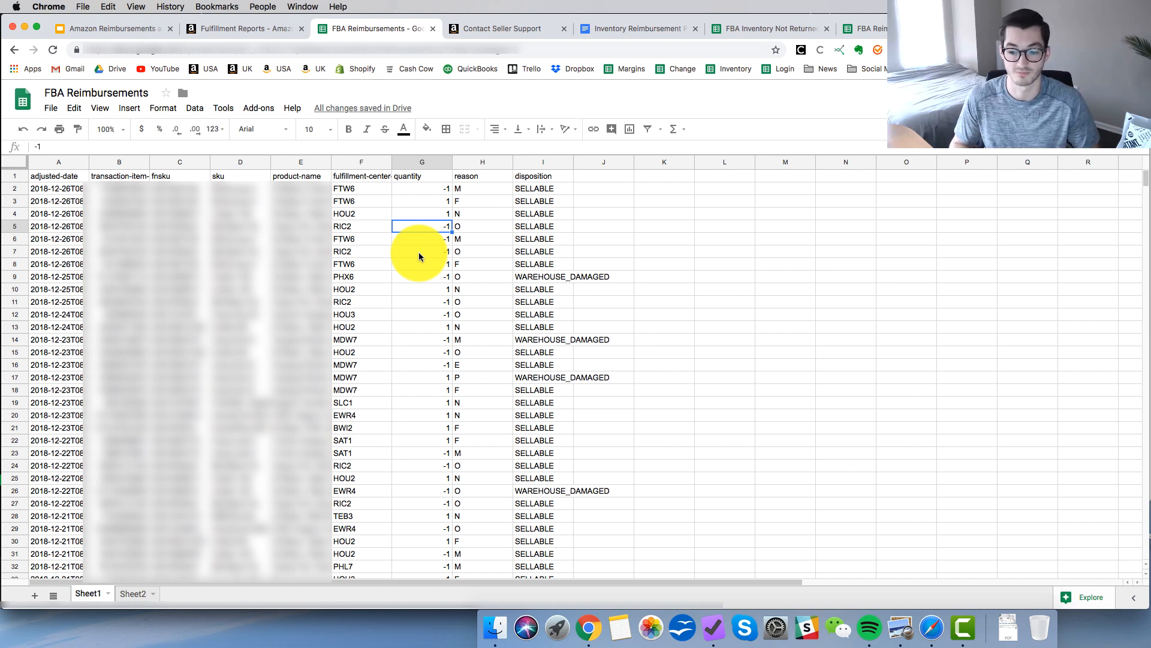
left_click(18, 177)
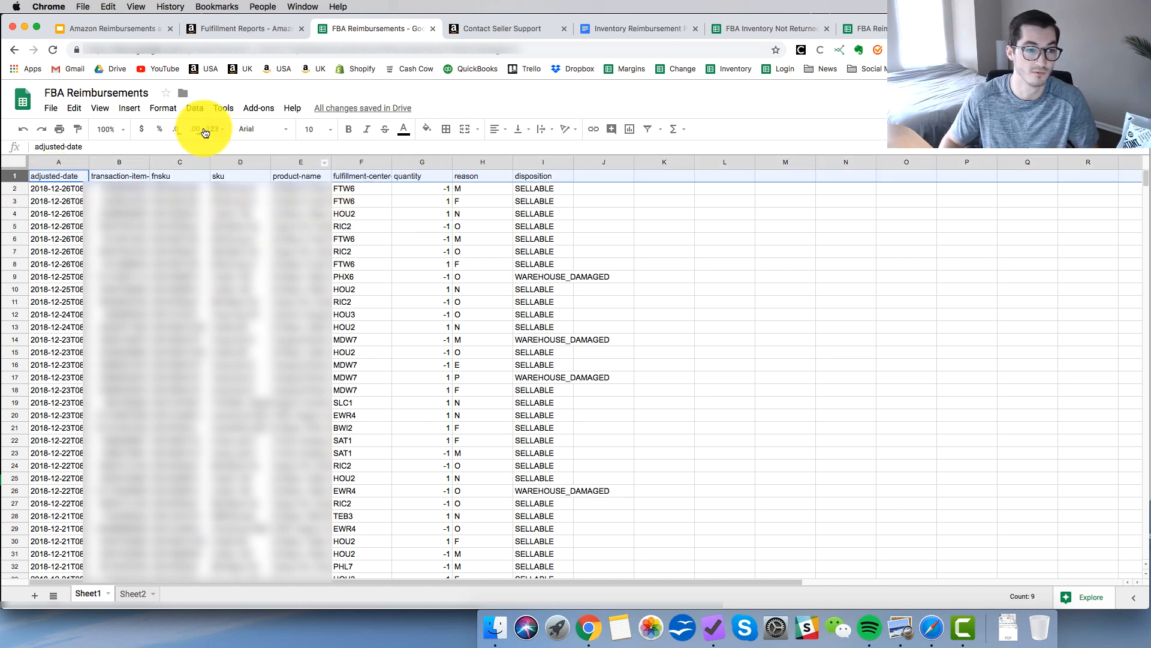
left_click(194, 110)
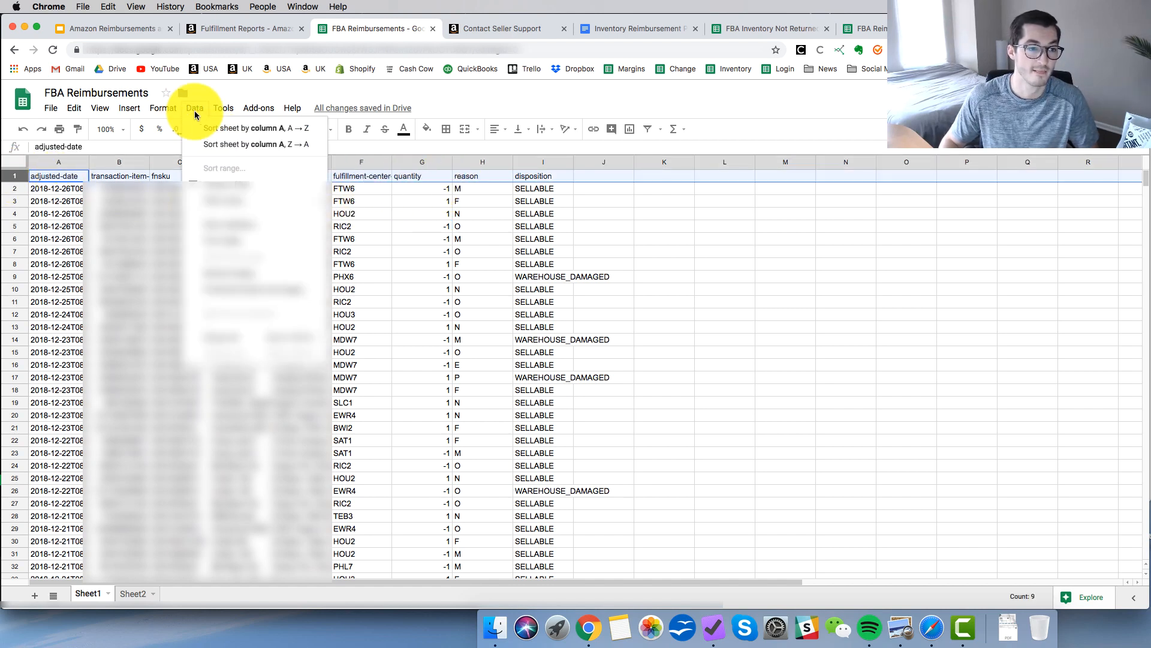
left_click(220, 191)
left_click(482, 177)
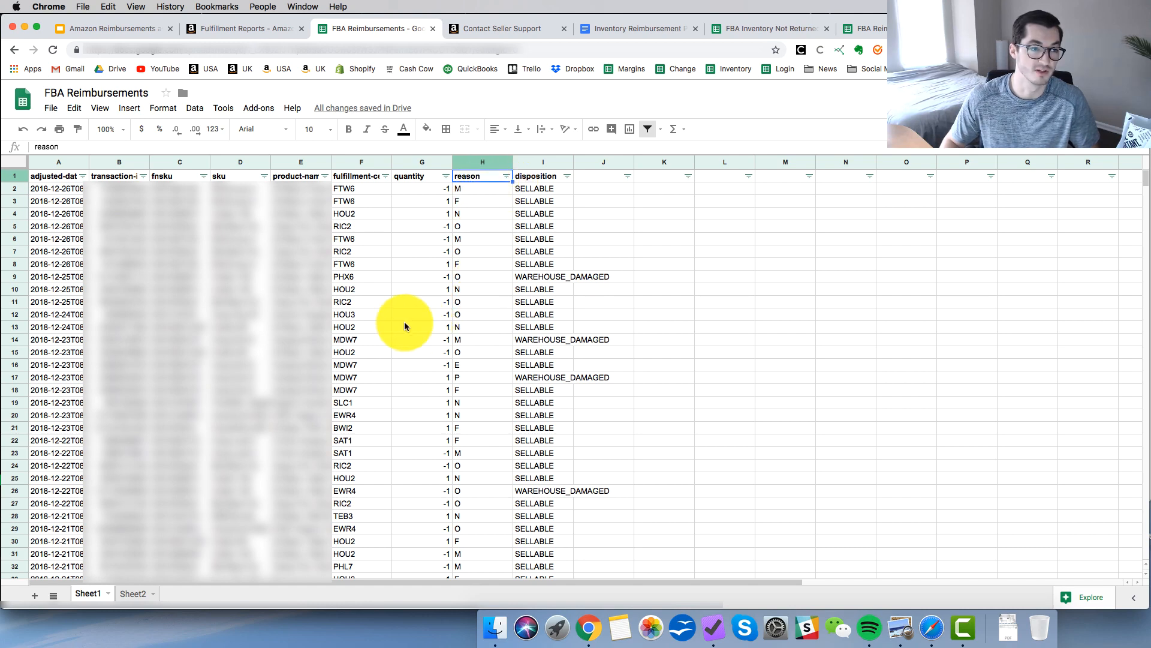
Check the reimbursement reason codes on the presentation slide and filter the reason column to only D, E, M and Q.
left_click(99, 27)
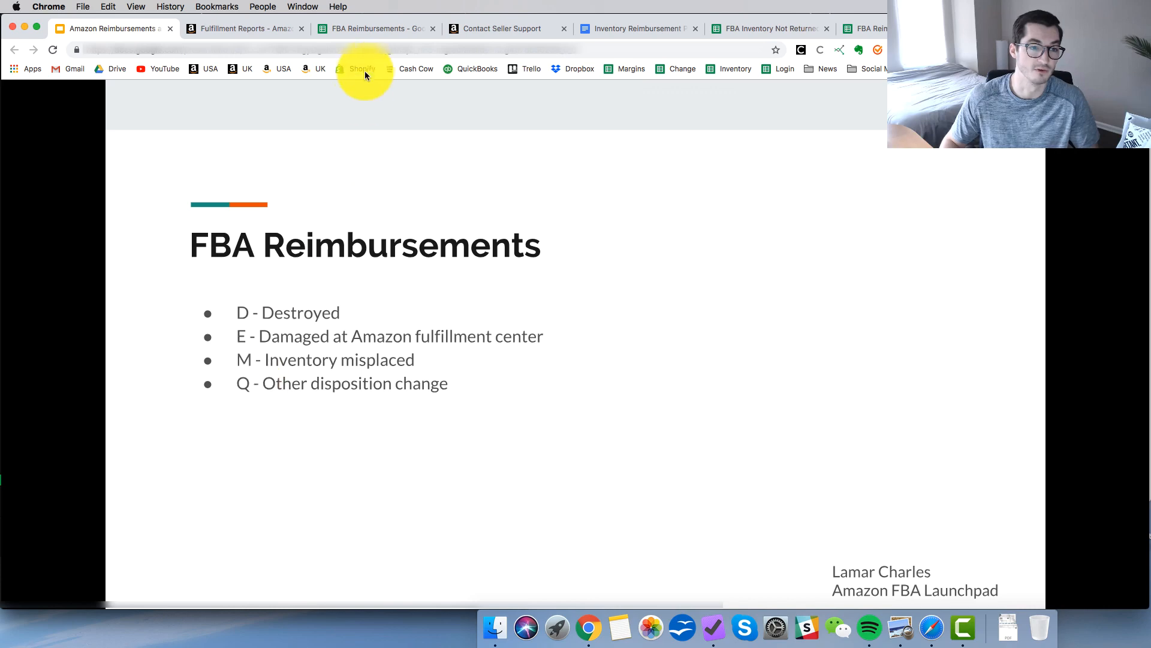
left_click(373, 27)
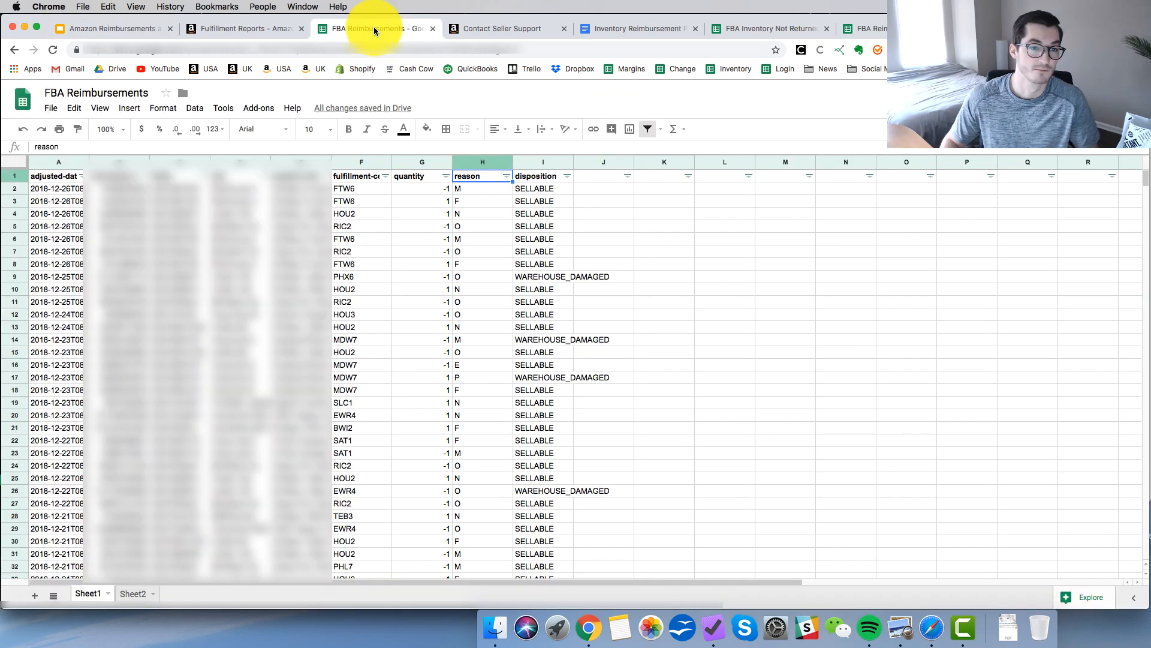
left_click(506, 176)
left_click(389, 267)
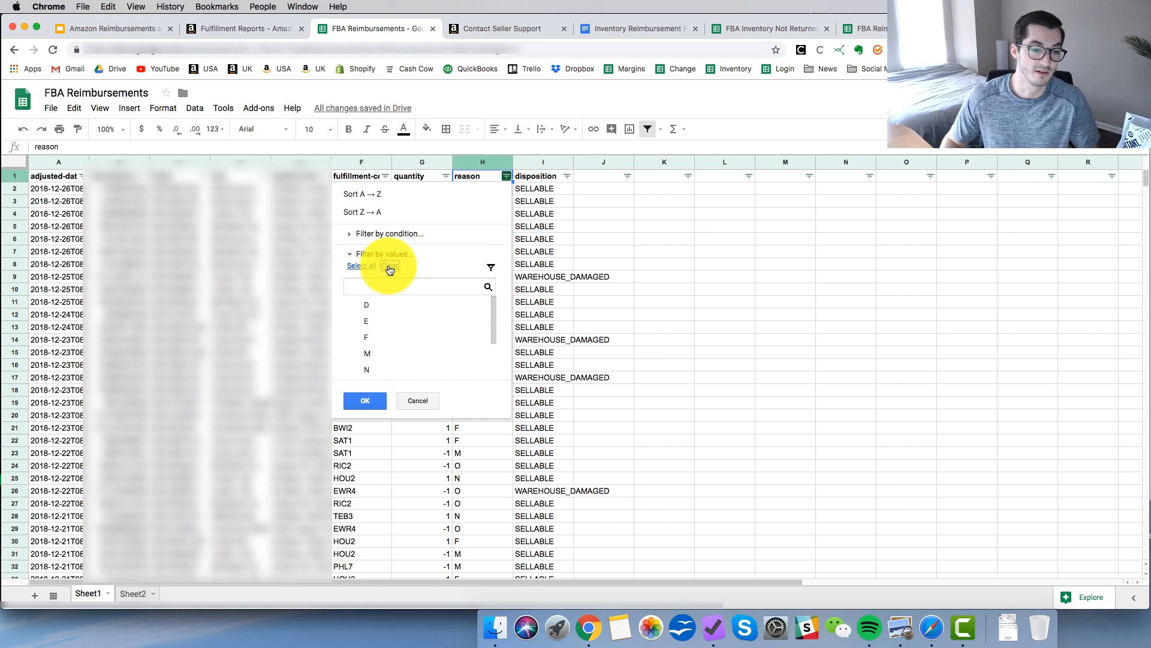
left_click(390, 304)
left_click(389, 322)
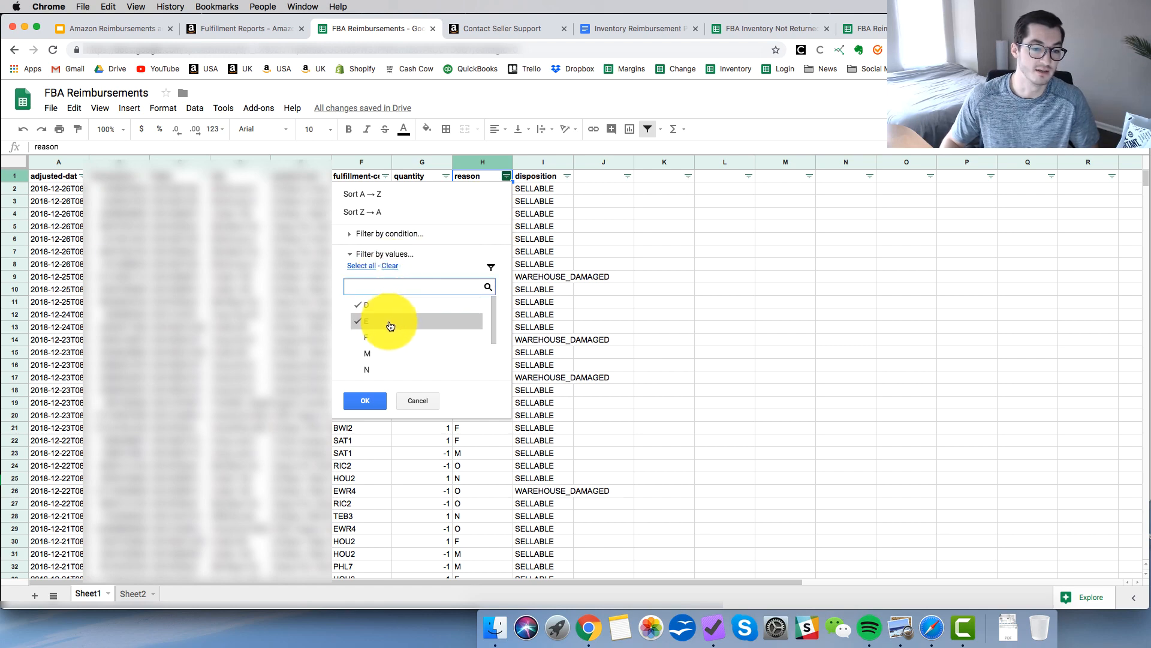
left_click(391, 353)
scroll(391, 354, "down", 2)
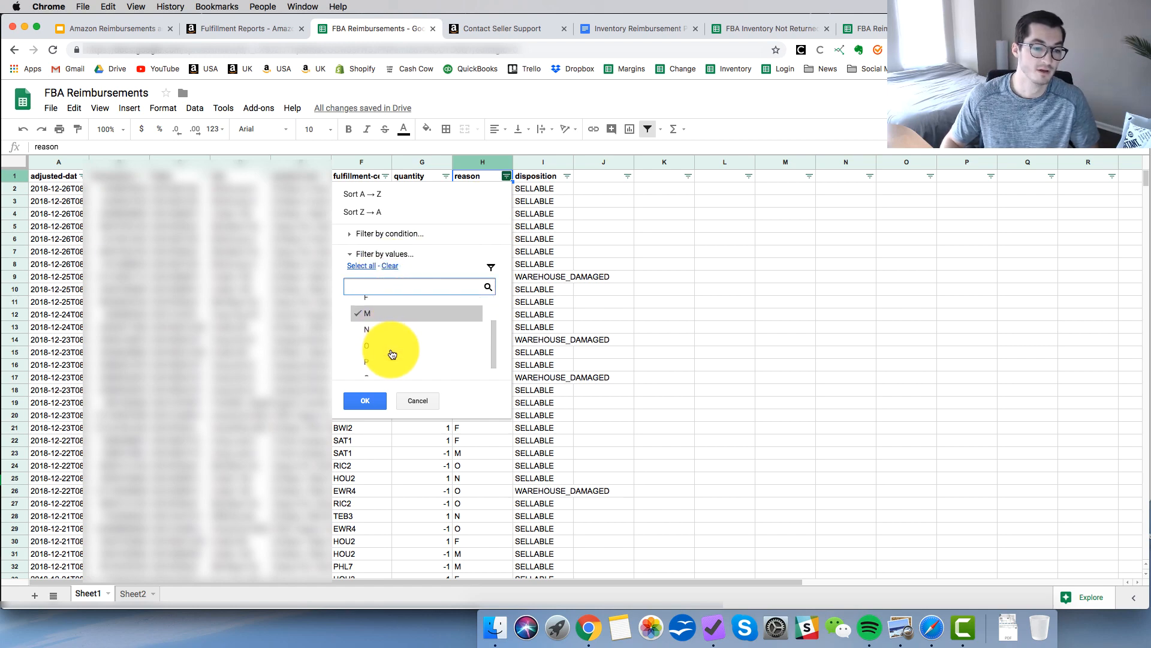
scroll(391, 354, "down", 2)
left_click(386, 367)
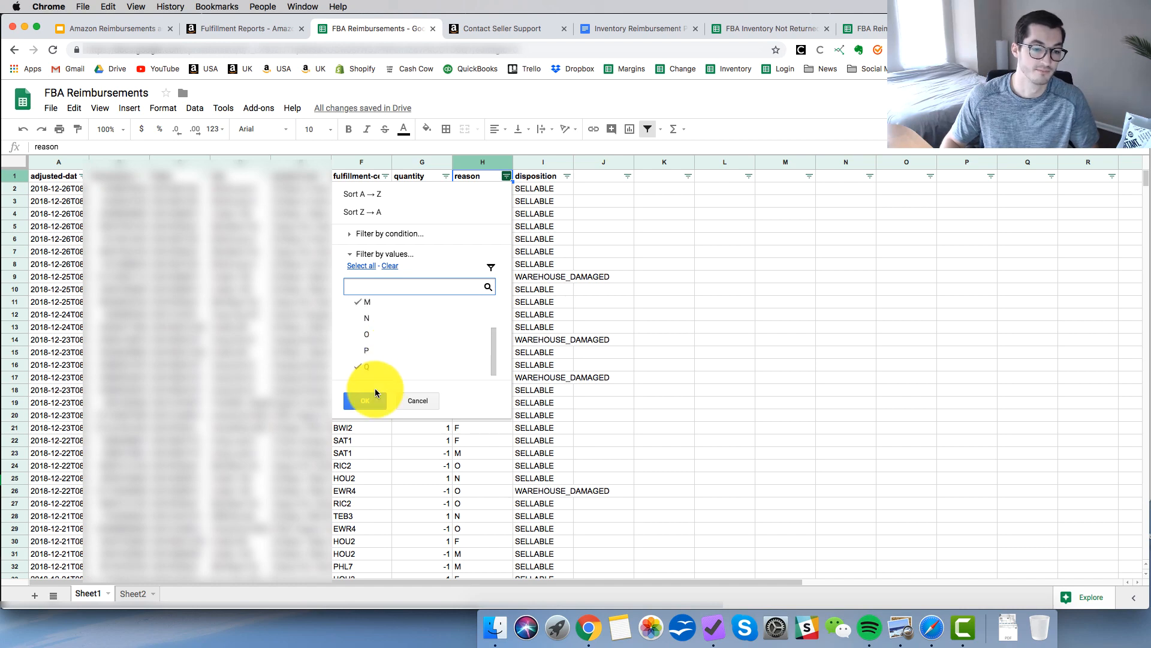
left_click(374, 398)
left_click(418, 252)
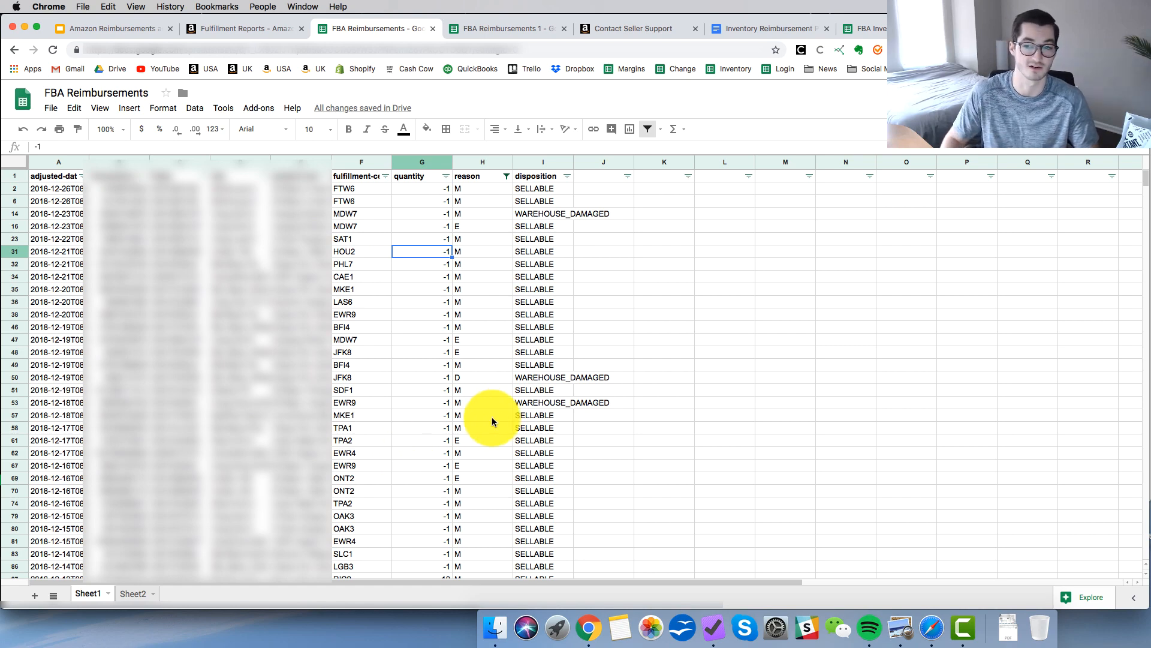
Select the filtered adjustment entries from row 2 through row 69 and switch to the FBA Reimbursements 1 spreadsheet.
scroll(491, 422, "down", 20)
scroll(492, 421, "up", 20)
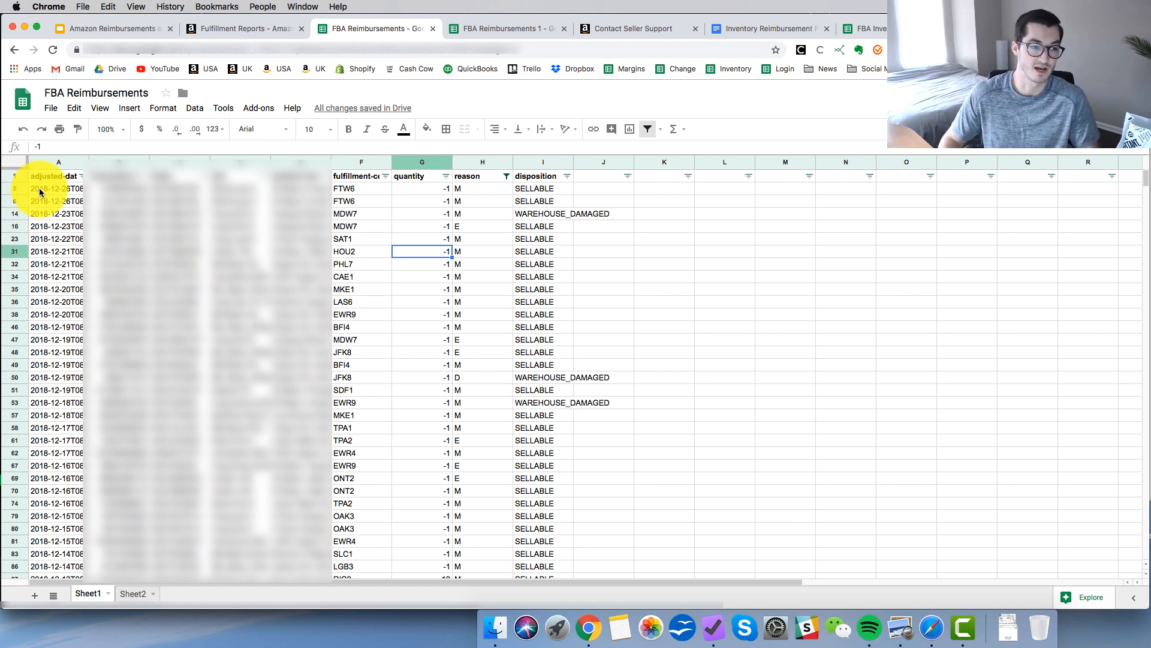
left_click_drag(39, 191, 527, 13)
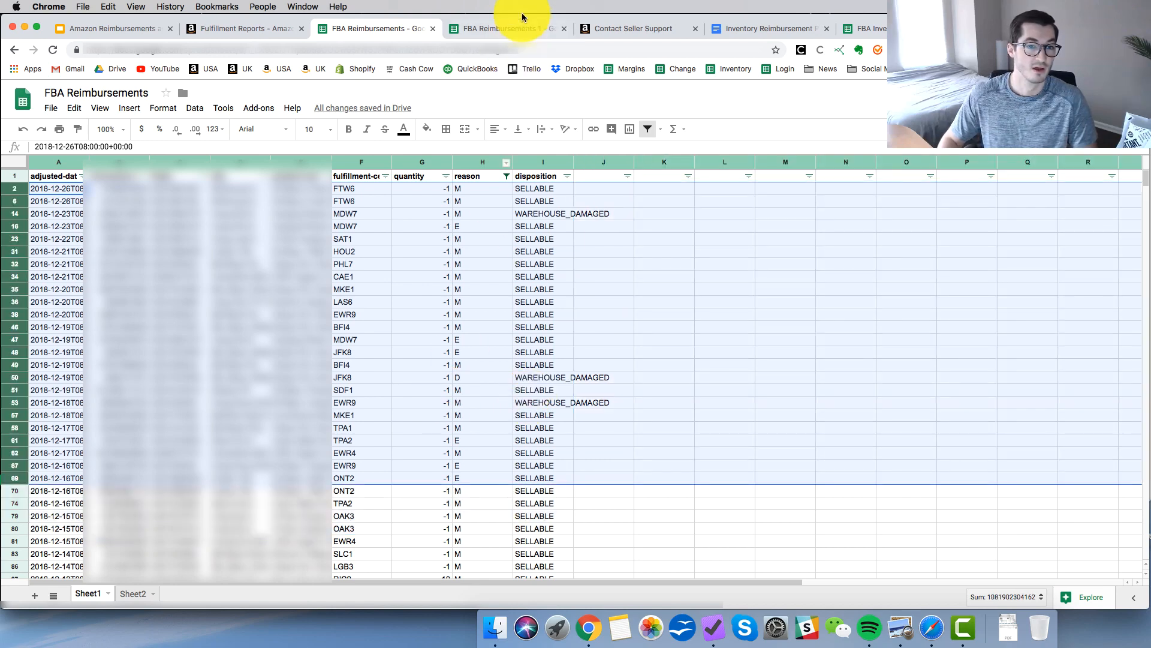
left_click(516, 28)
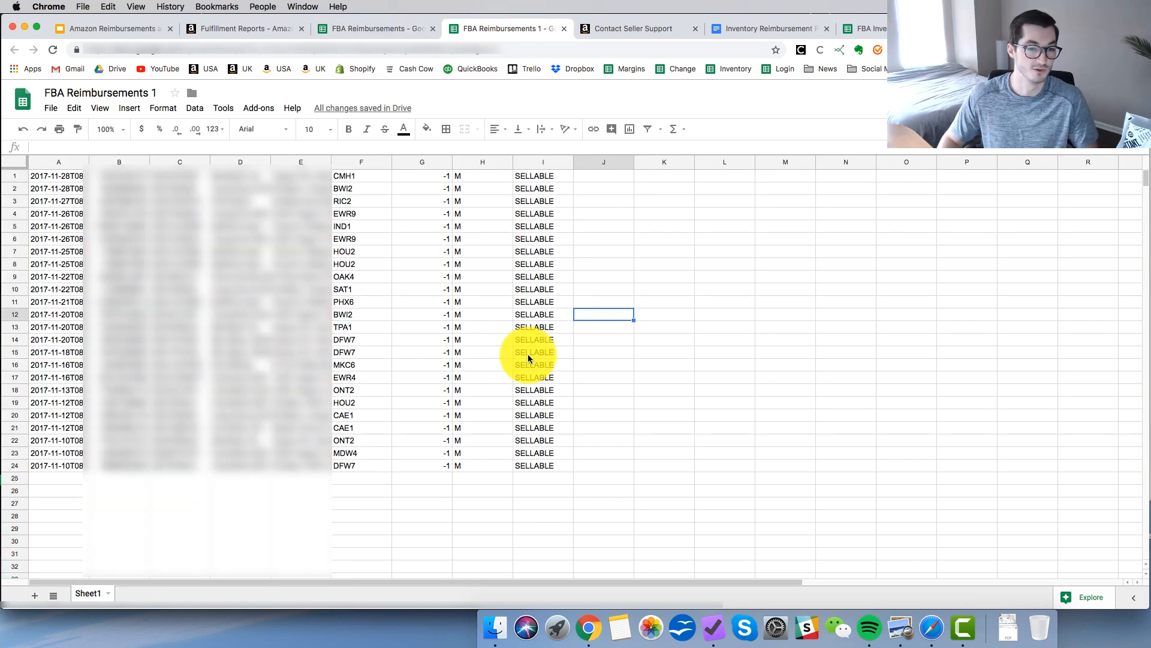
View the available download formats for the FBA Reimbursements 1 spreadsheet, leaving without downloading.
left_click(589, 367)
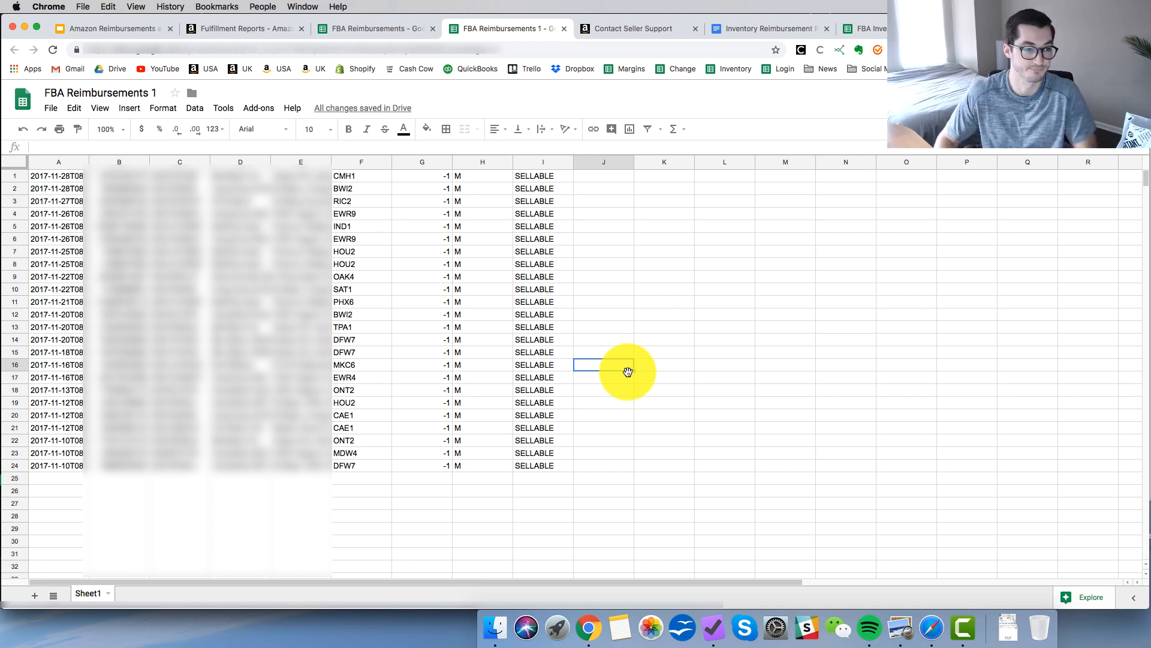
left_click(52, 109)
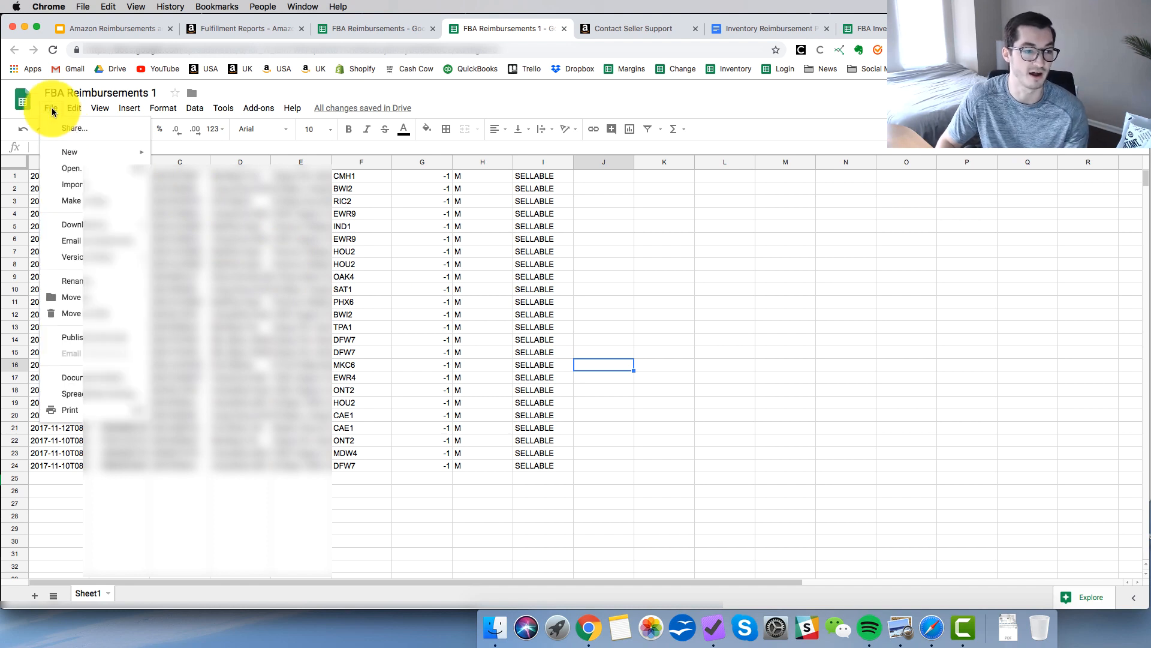
mouse_move(102, 226)
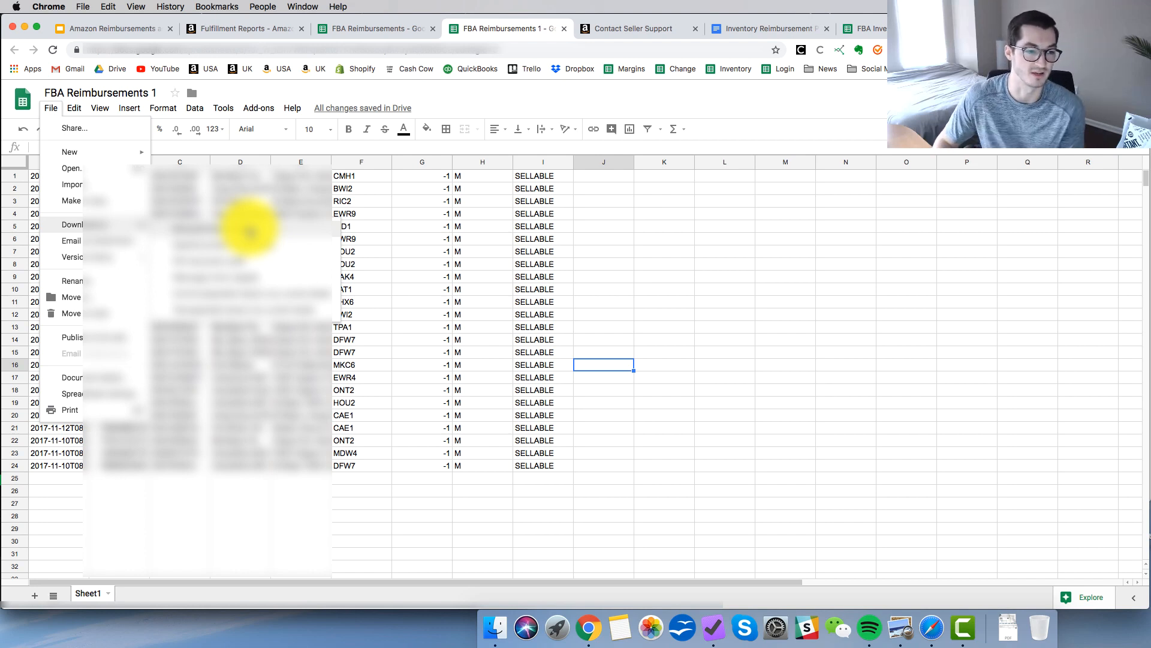
left_click(649, 277)
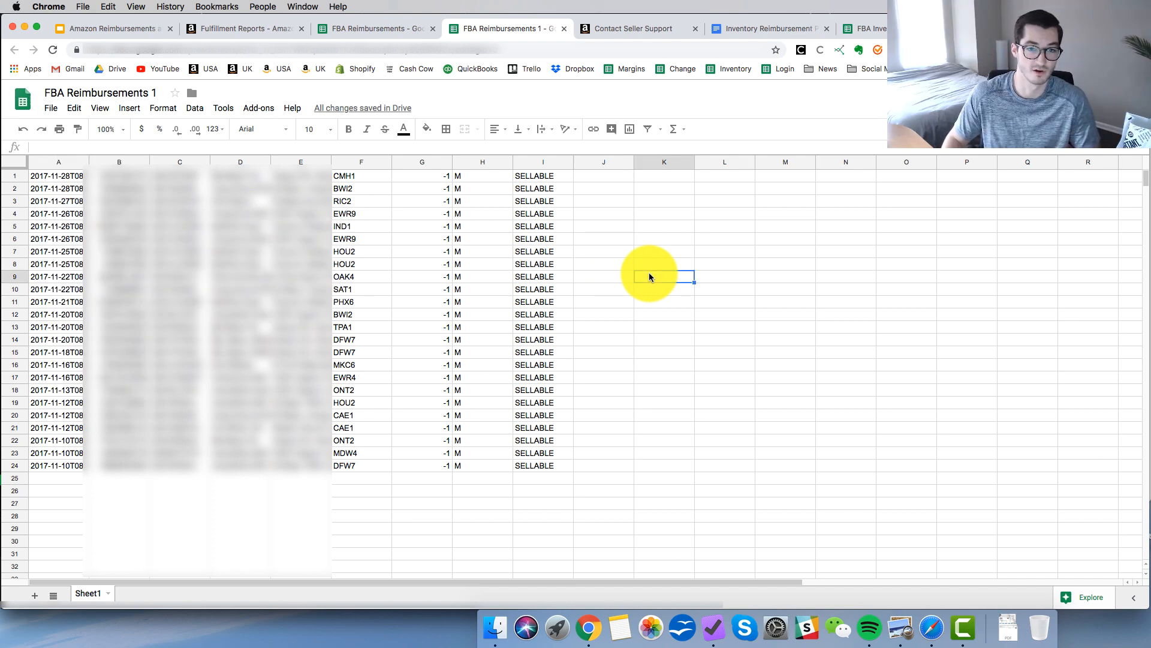
In the Contact Seller Support form, set the contact reason to "Other FBA issue 1" and paste the prepared reimbursement request as the issue description.
key("ctrl+Tab")
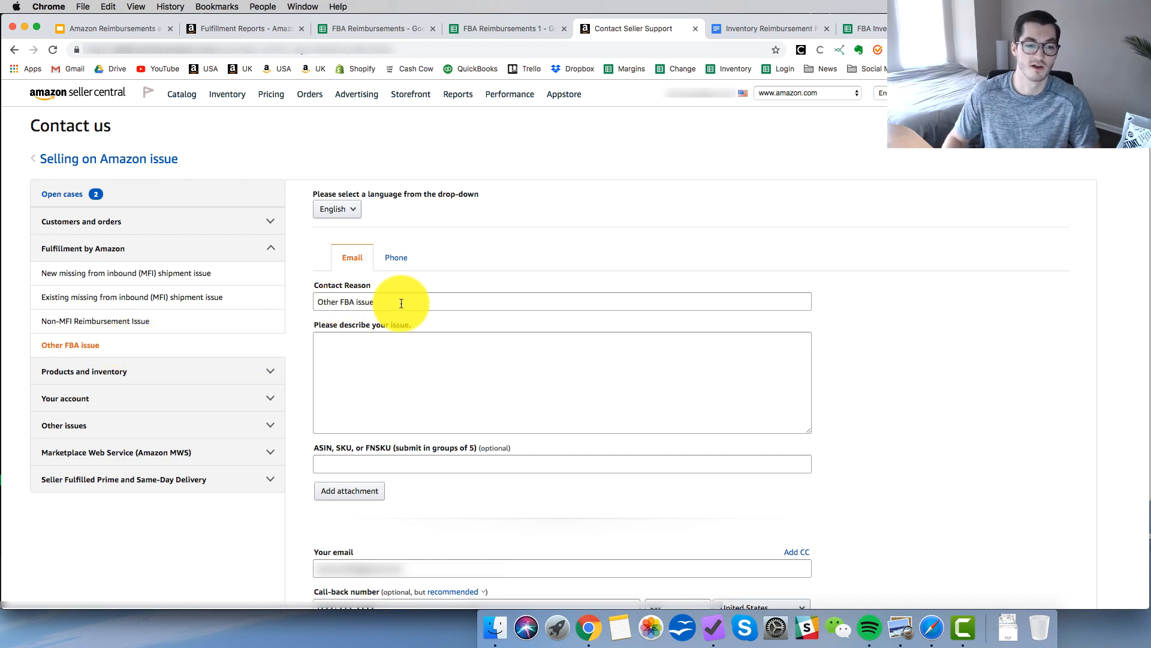
left_click(382, 300)
type("1")
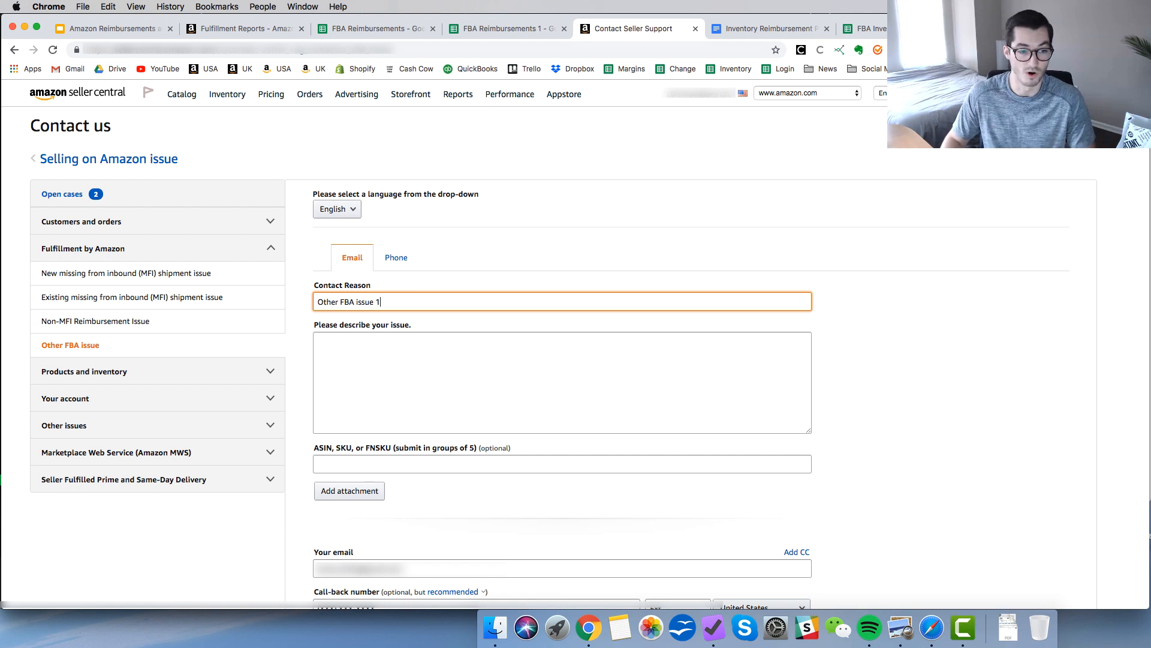
left_click(538, 257)
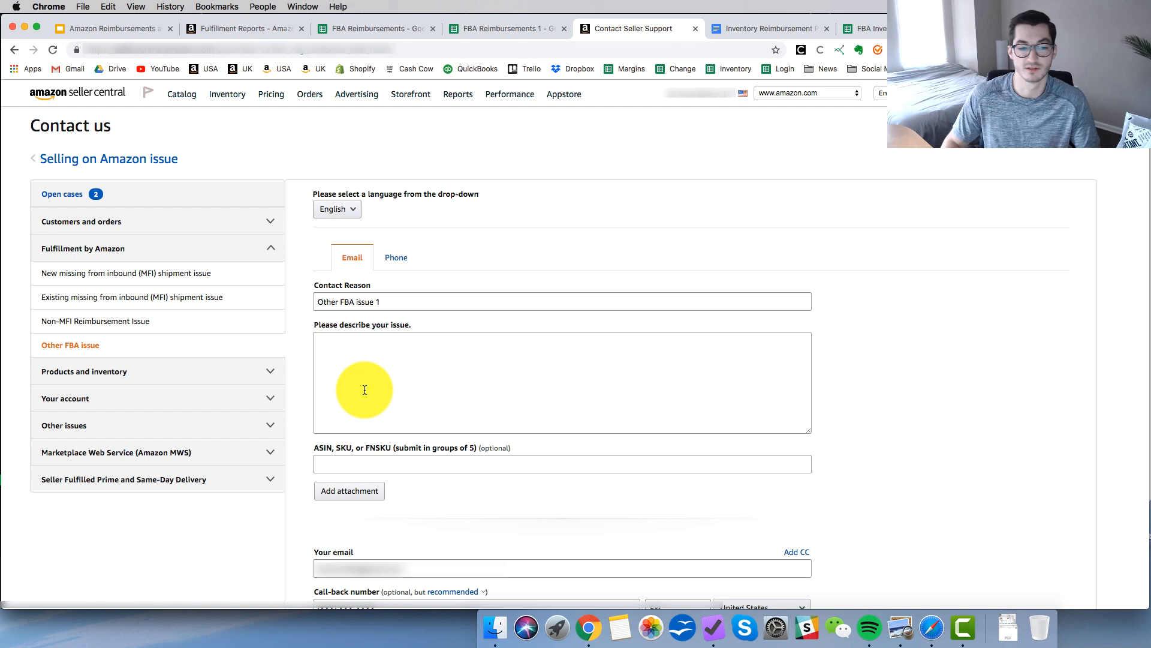
left_click(400, 368)
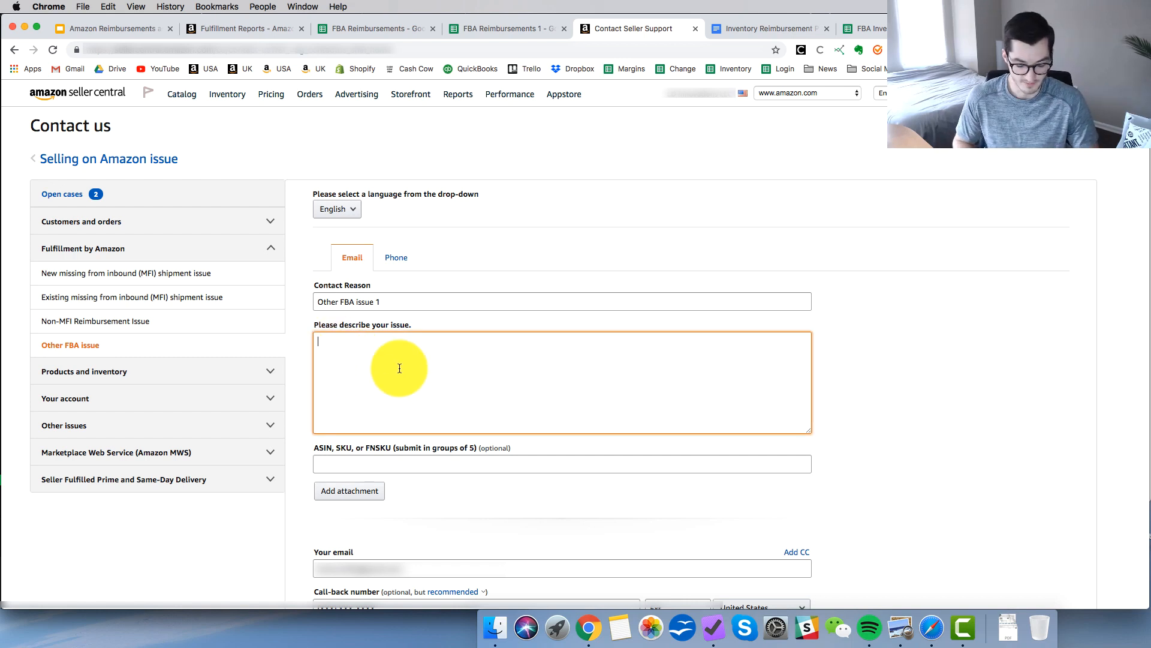
type("Hi! The items in the attachment are showing up in my Inventory Adjustments as being either lost, damaged, or destroyed, and I am requesting reimbursement. I have sorted this to a list of 20 as a list of 5 is unrealistic. Thank you! Lamar")
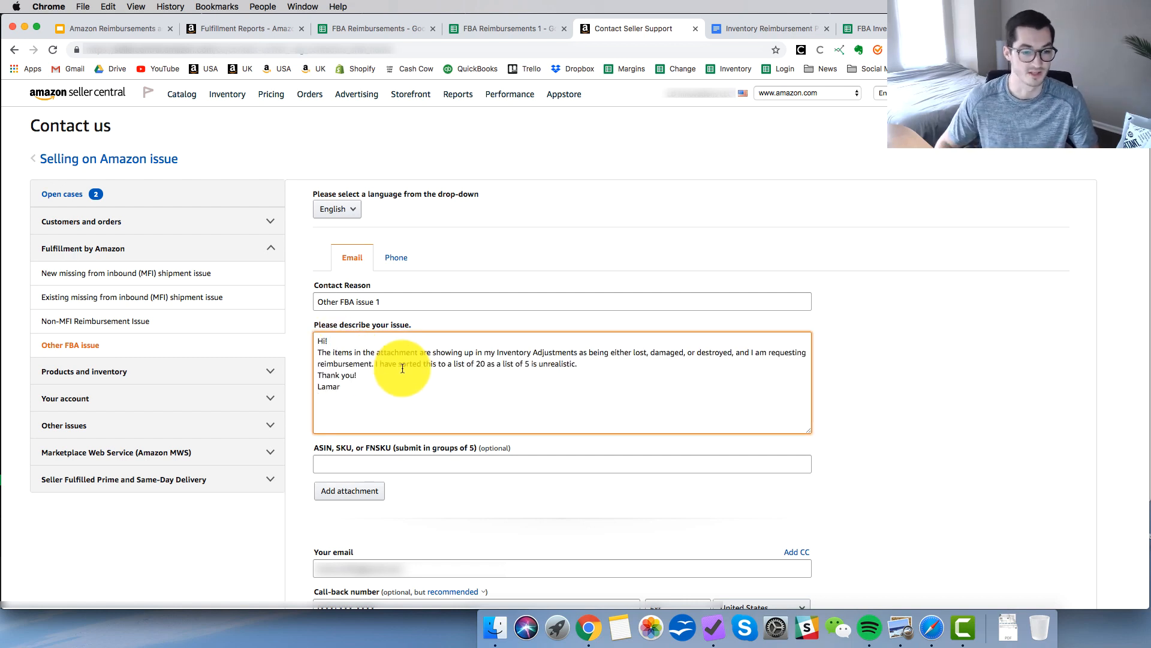
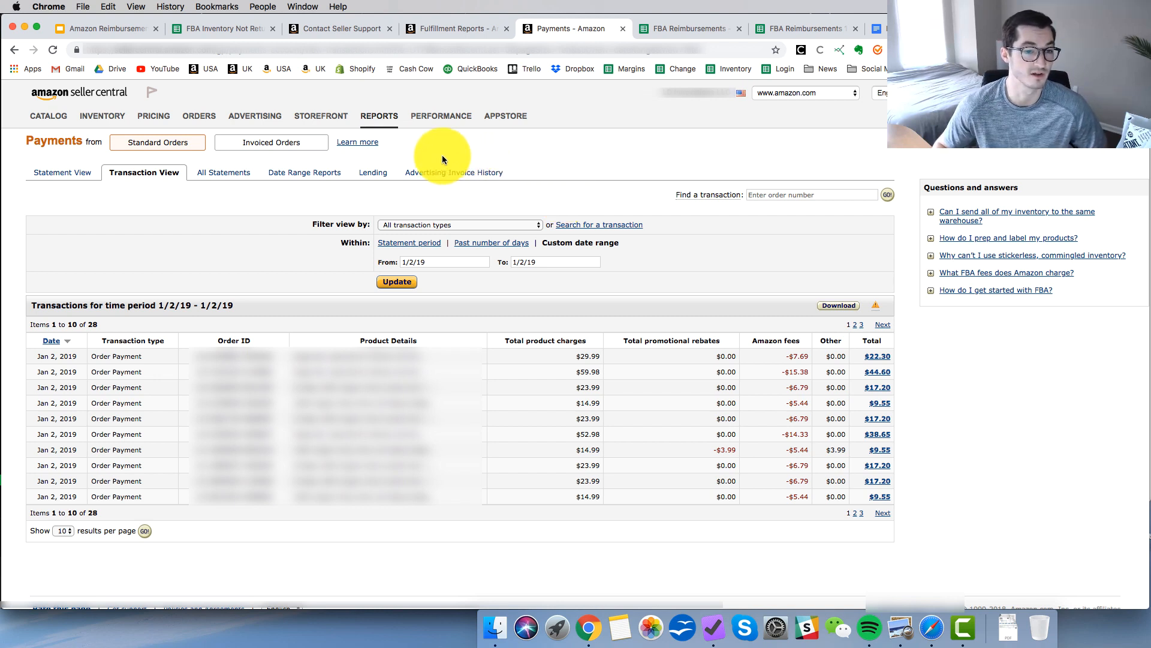
Filter the payment transactions by Refund and set the custom date range to start on 1/2/18.
mouse_move(386, 123)
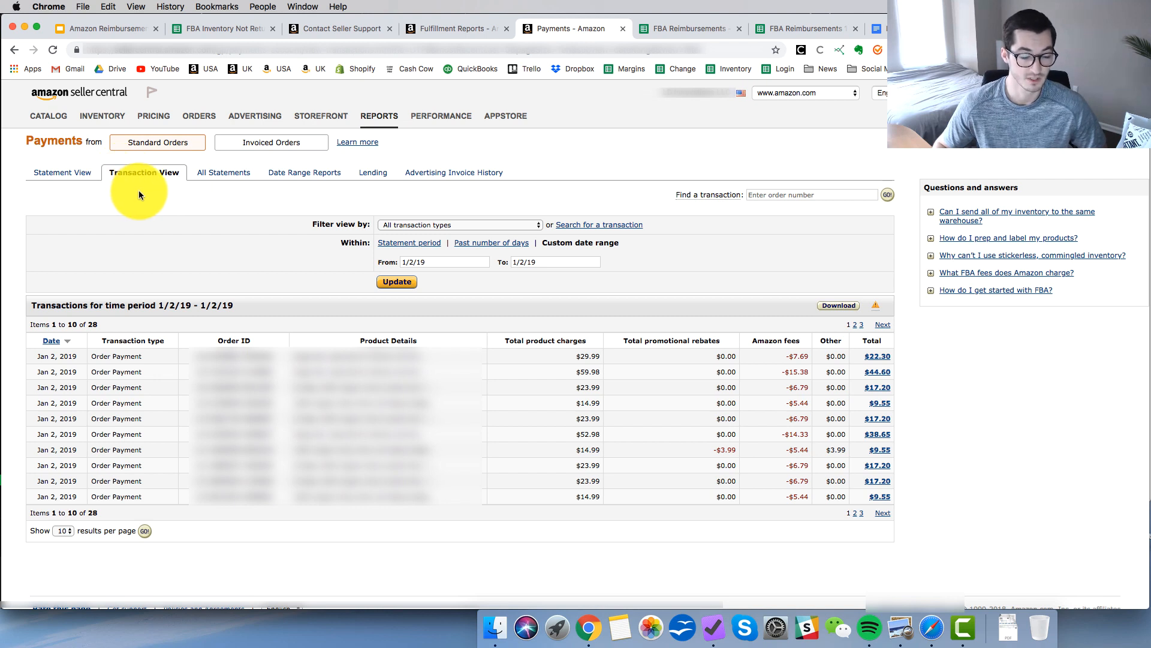
left_click(471, 226)
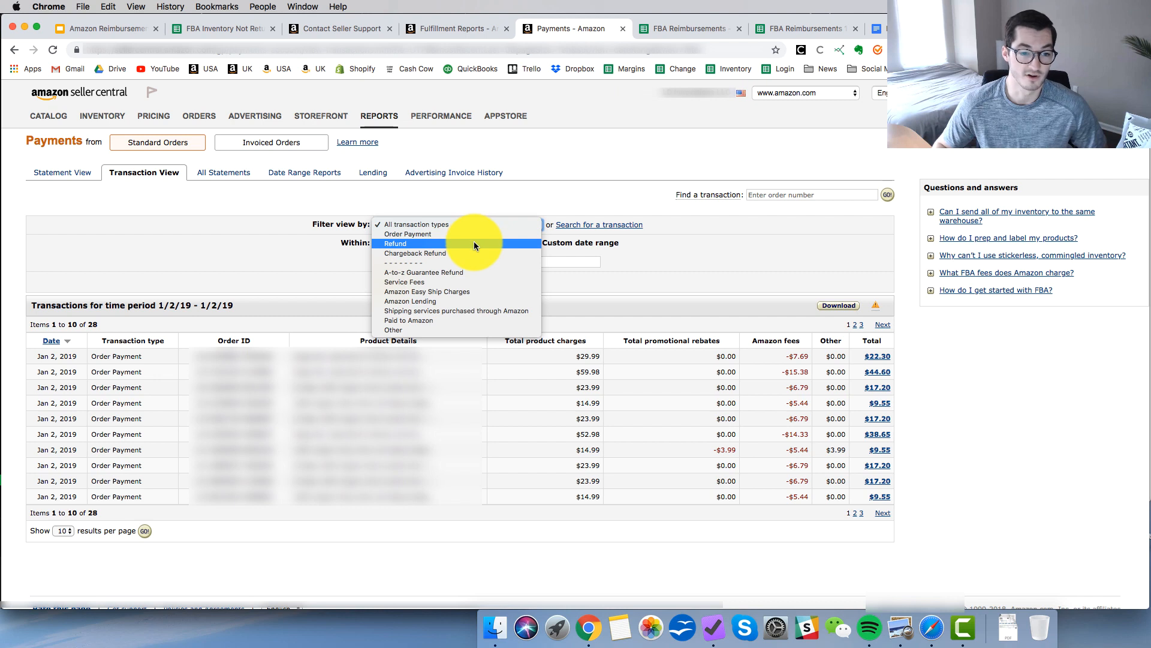
left_click(474, 243)
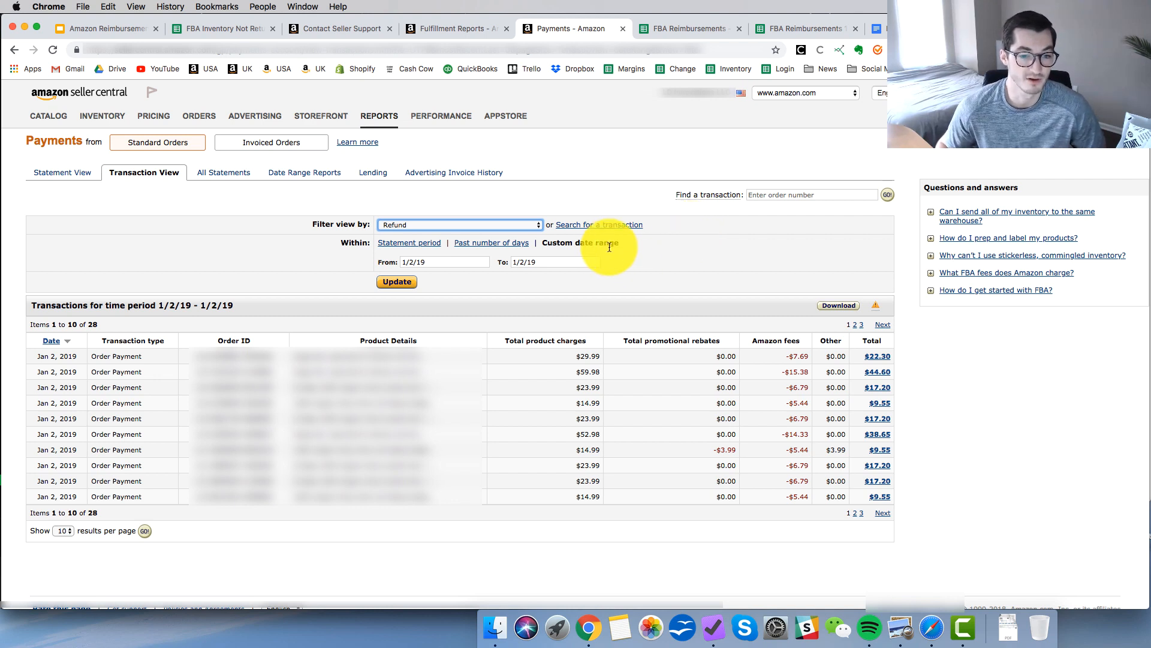
left_click(426, 262)
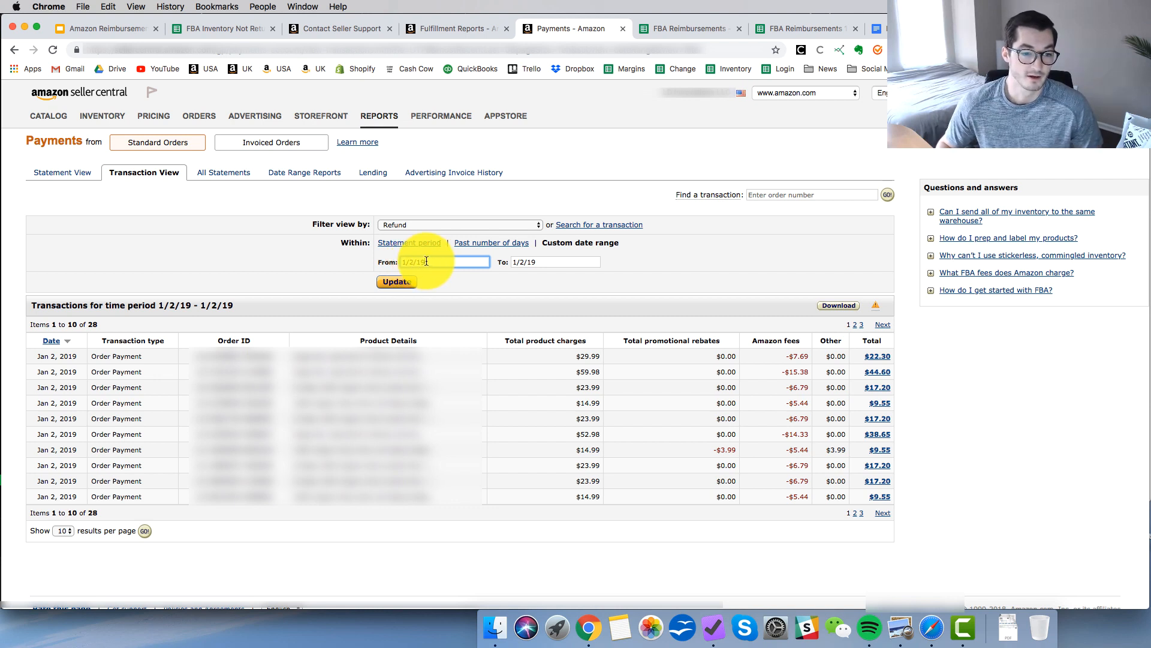
key("BackSpace")
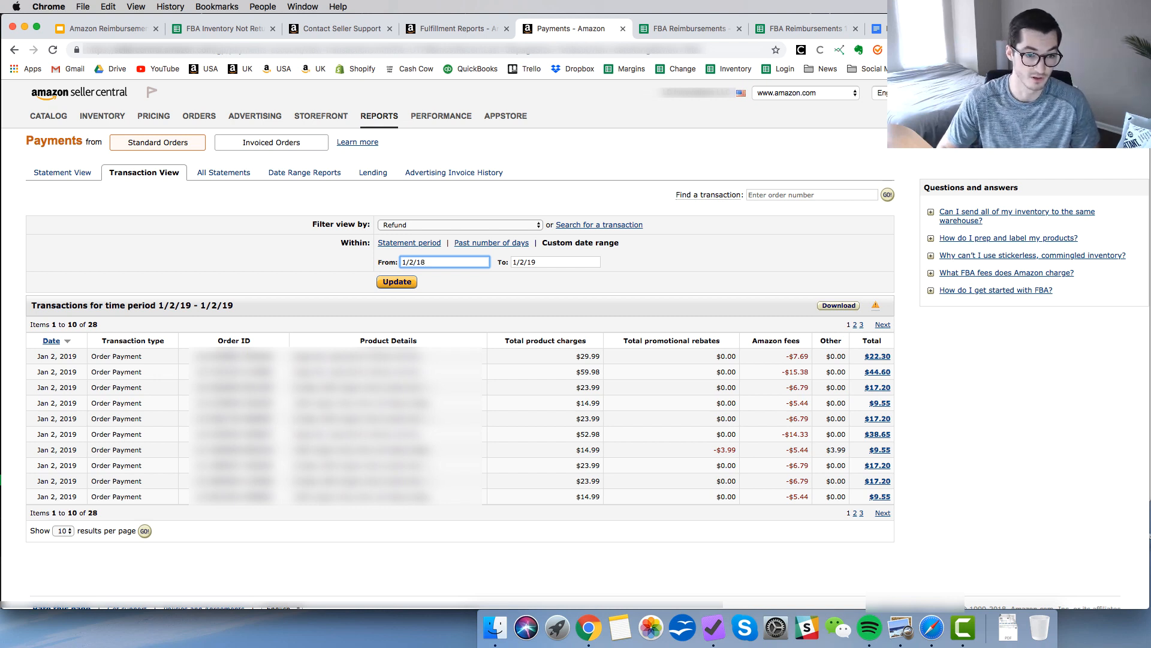
Edit the month of the custom range's end date and update the transaction list.
left_click(603, 262)
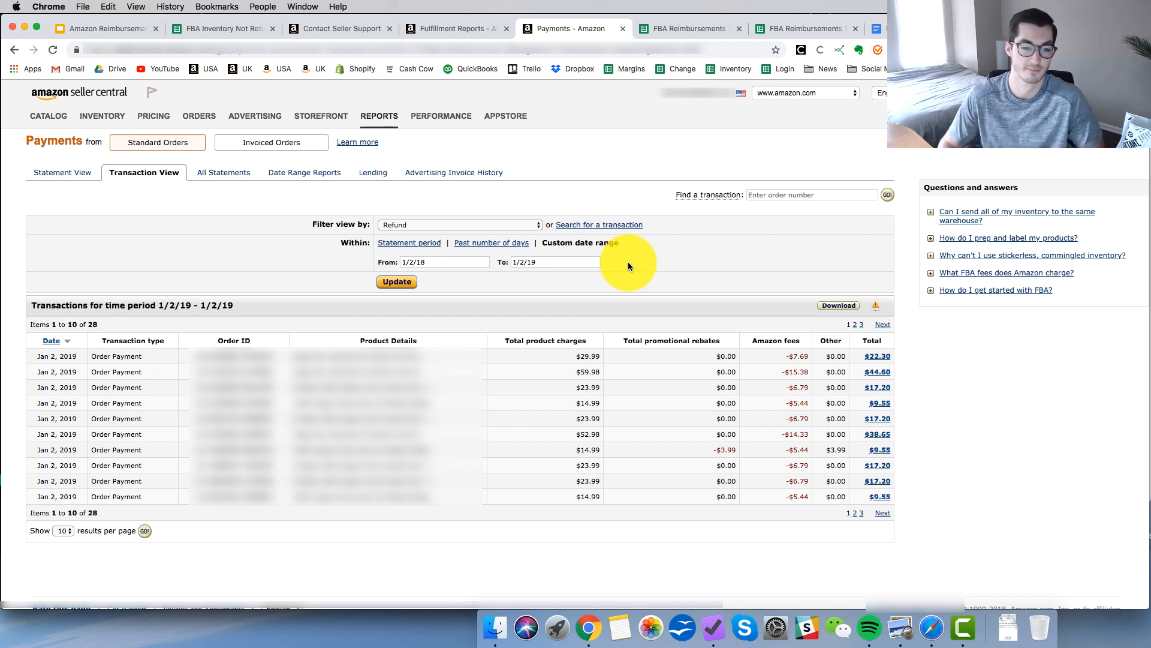
left_click(524, 263)
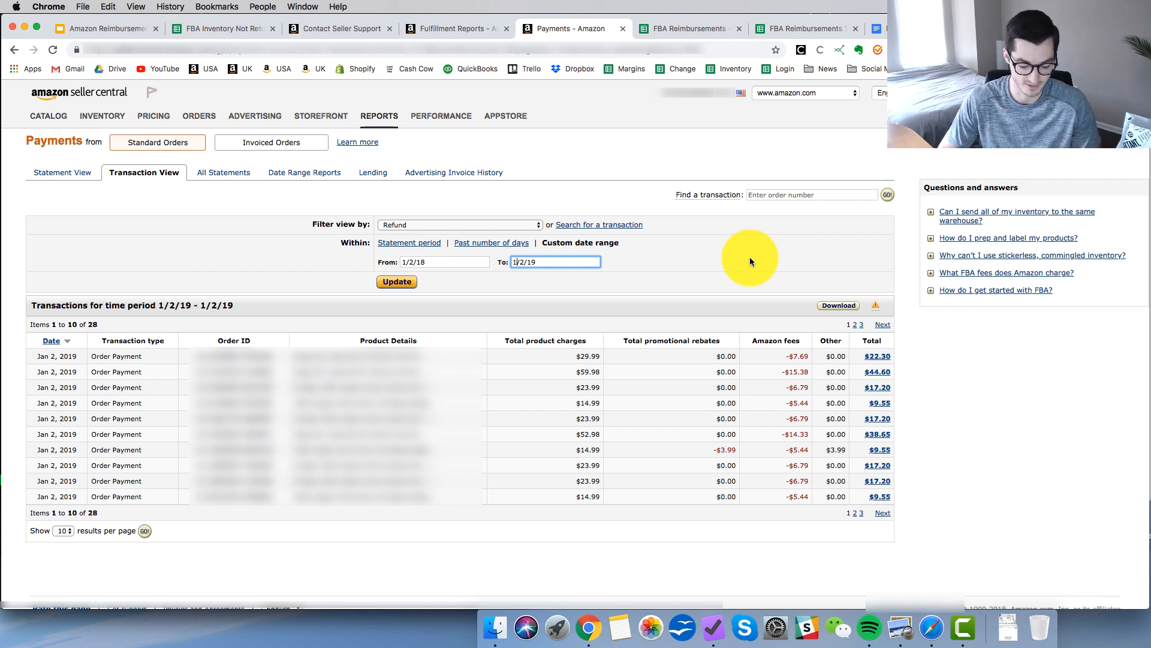
type("1")
left_click(391, 283)
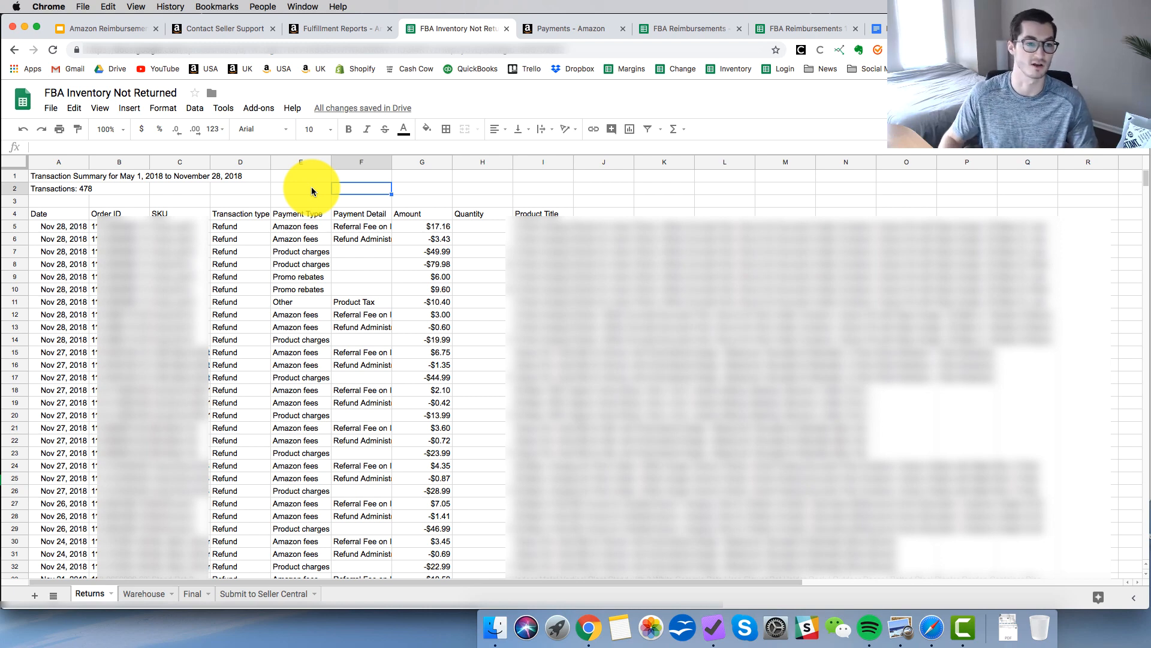
On the FBA customer returns download page, set the event date to exact dates from 01/02/2018 to 01/02/2019.
key("ctrl+shift+Tab")
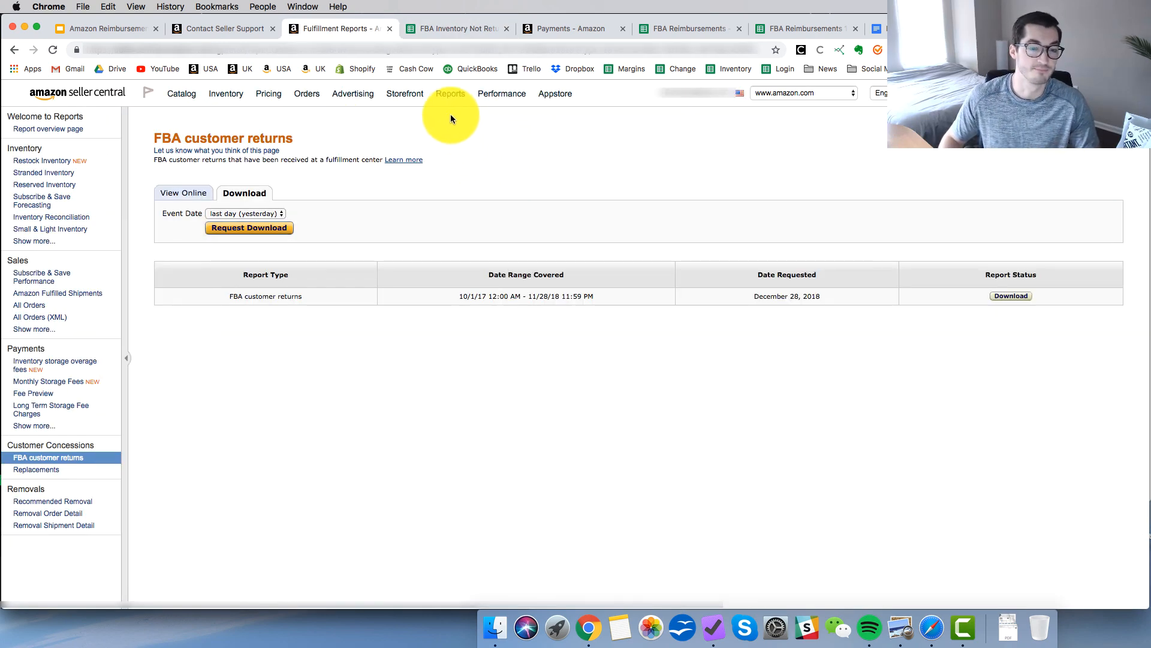
mouse_move(450, 96)
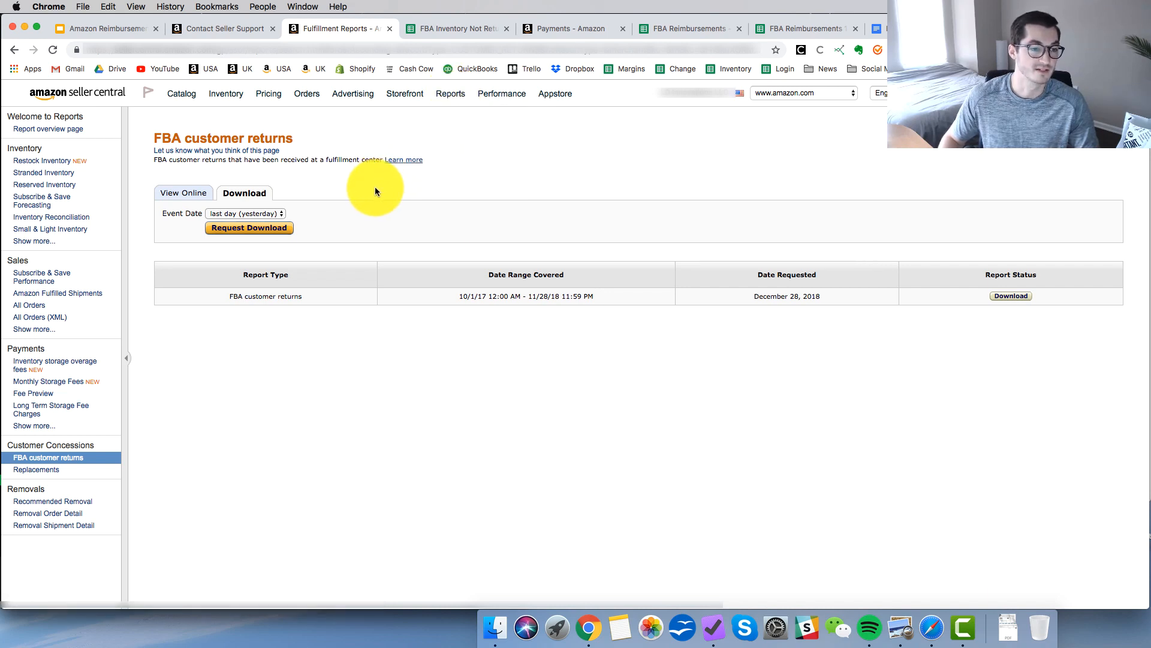
mouse_move(21, 458)
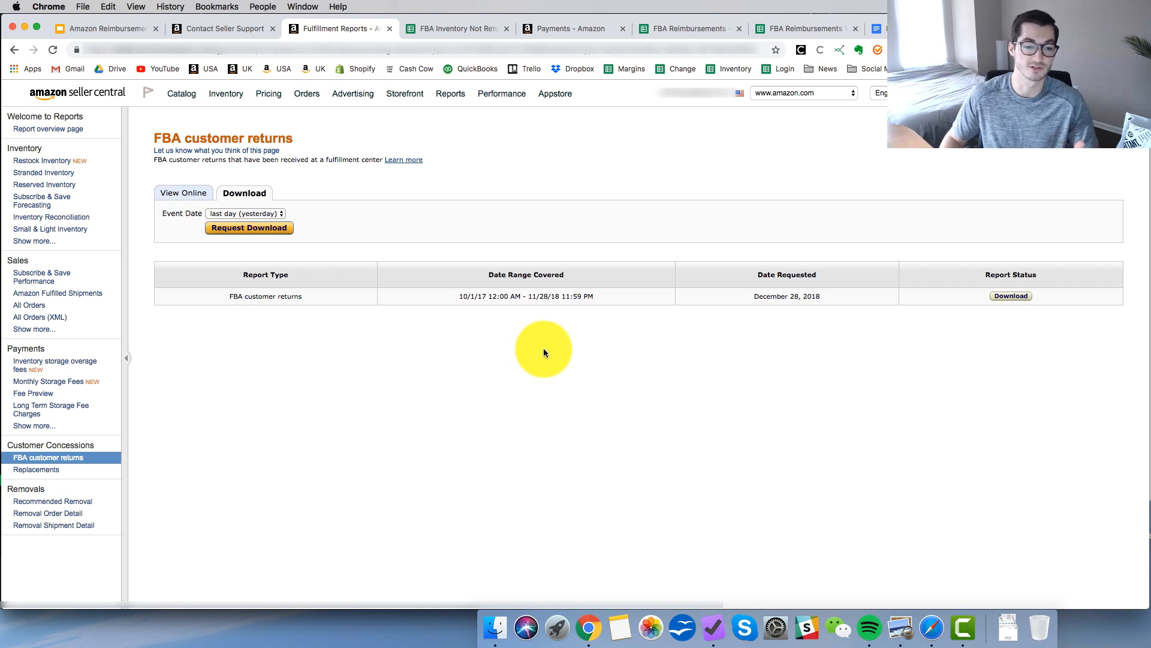
left_click(260, 214)
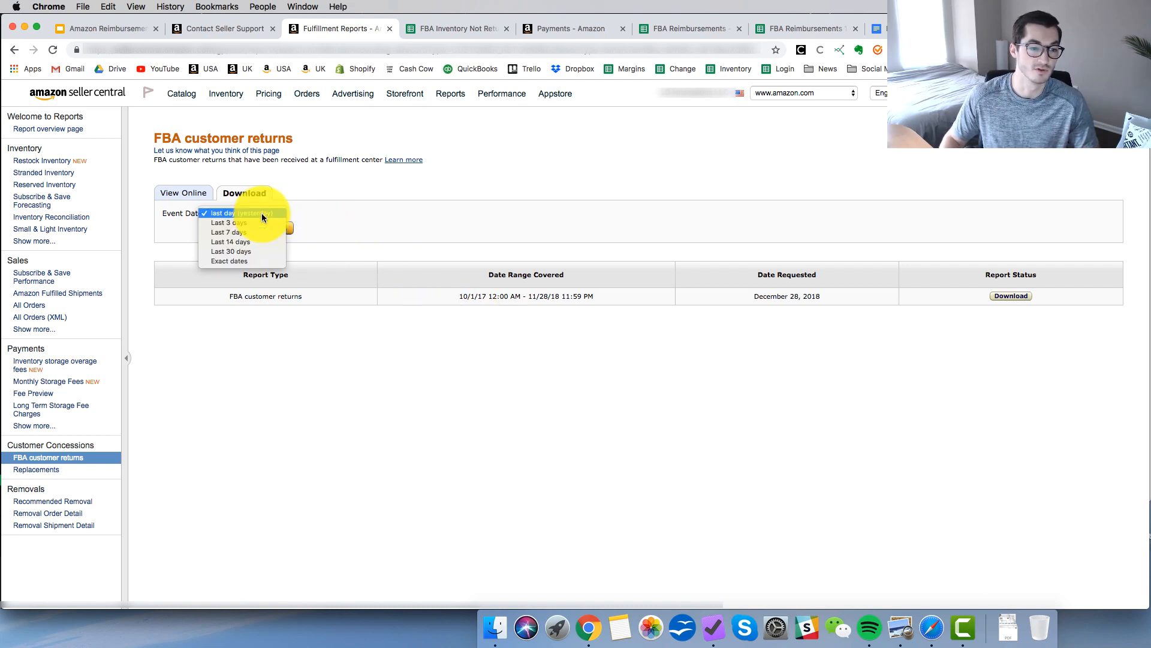
left_click(254, 260)
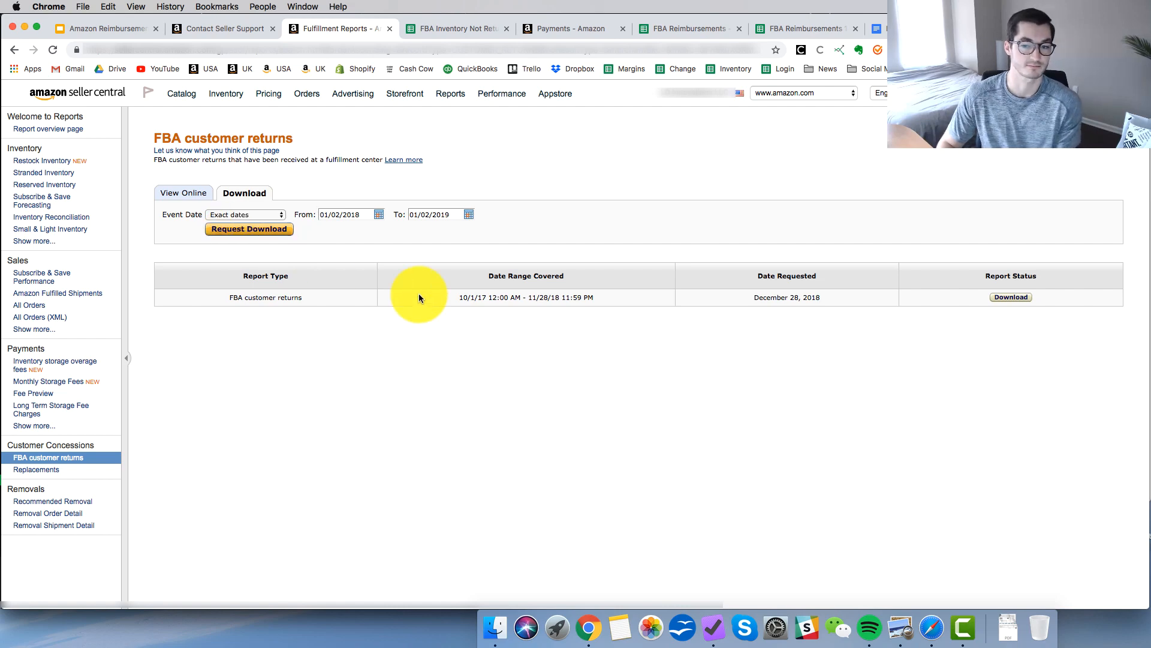
In the FBA Inventory Not Returned spreadsheet, insert three blank columns between Order ID and SKU on the Returns sheet.
key("ctrl+Tab")
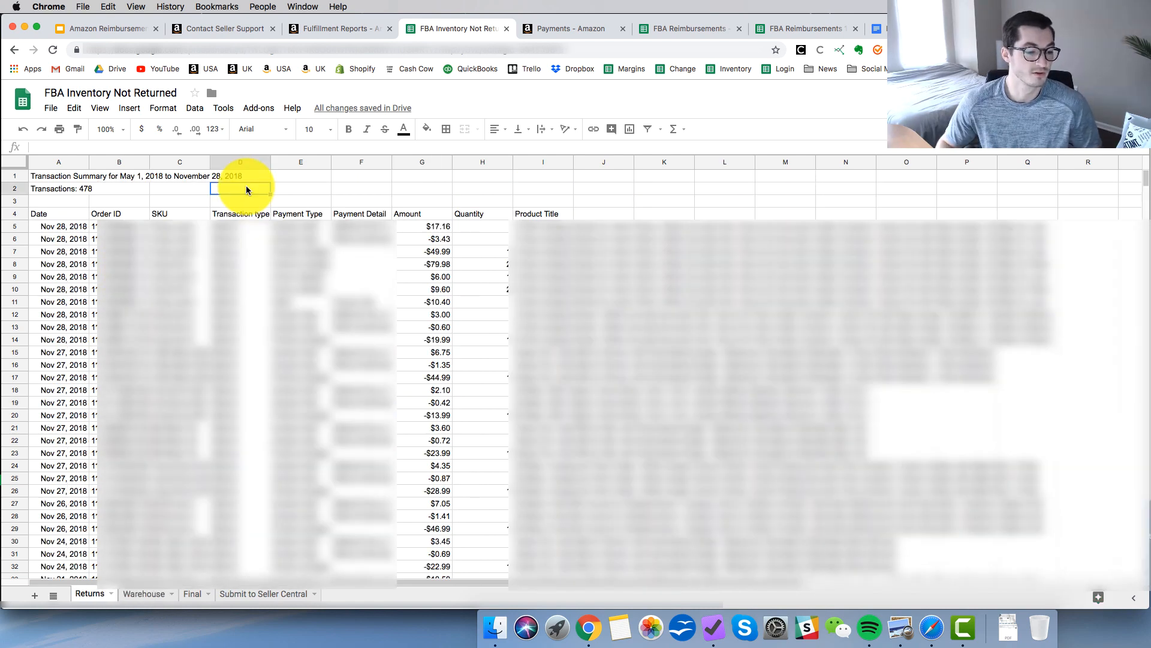
left_click(167, 160)
right_click(167, 161)
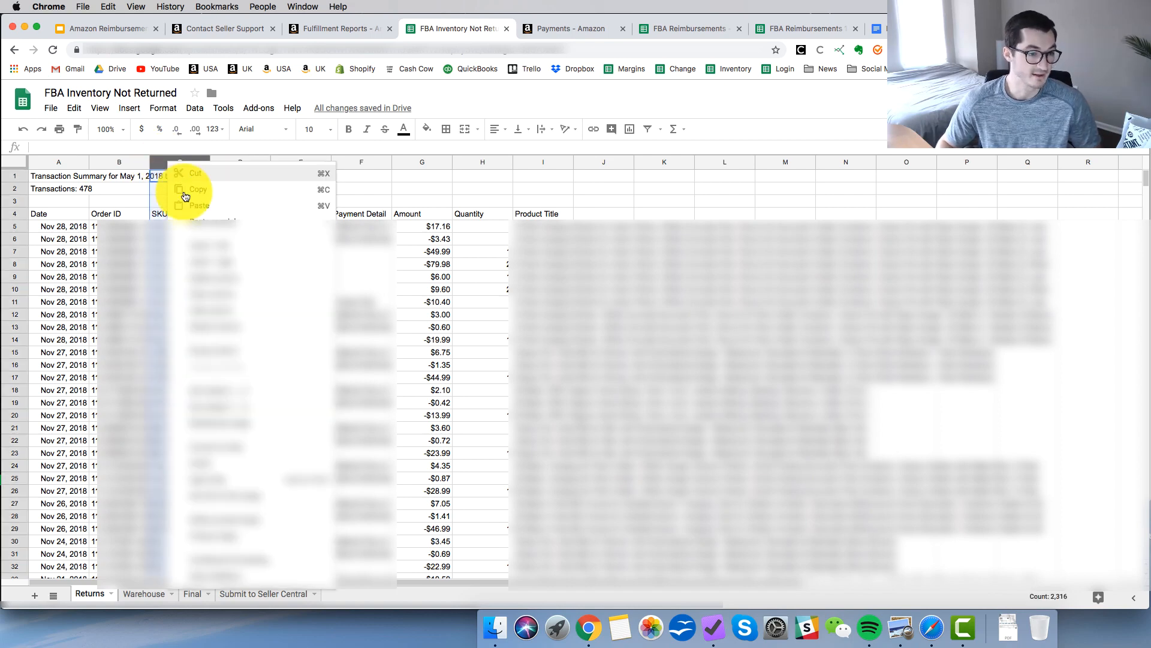
left_click(220, 248)
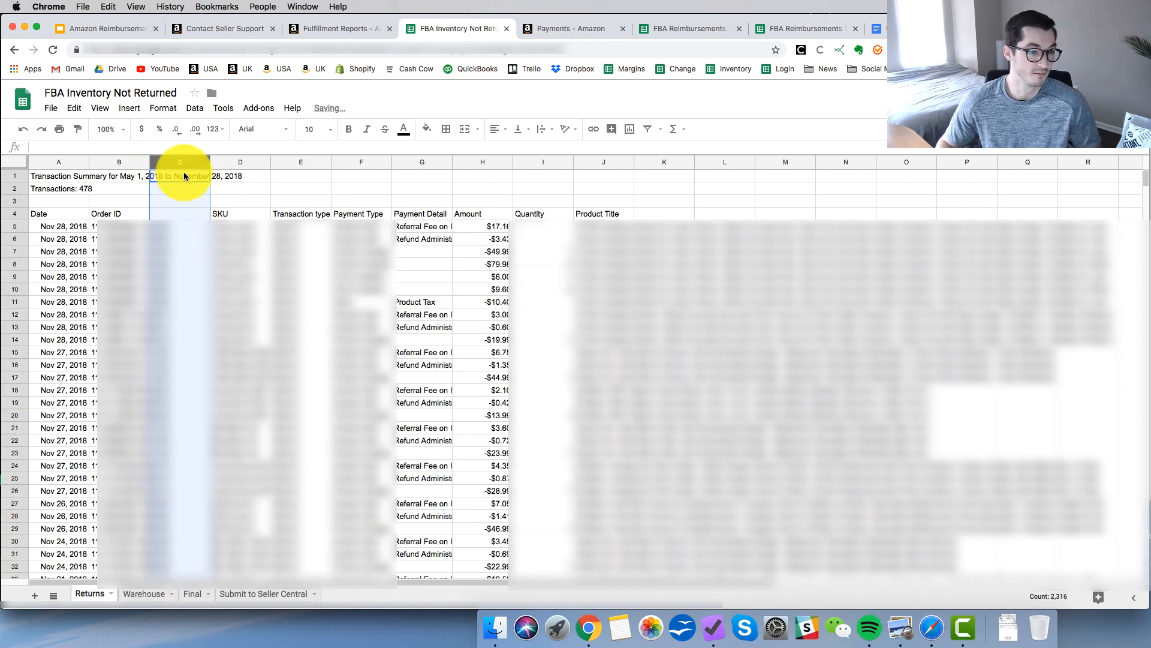
right_click(180, 161)
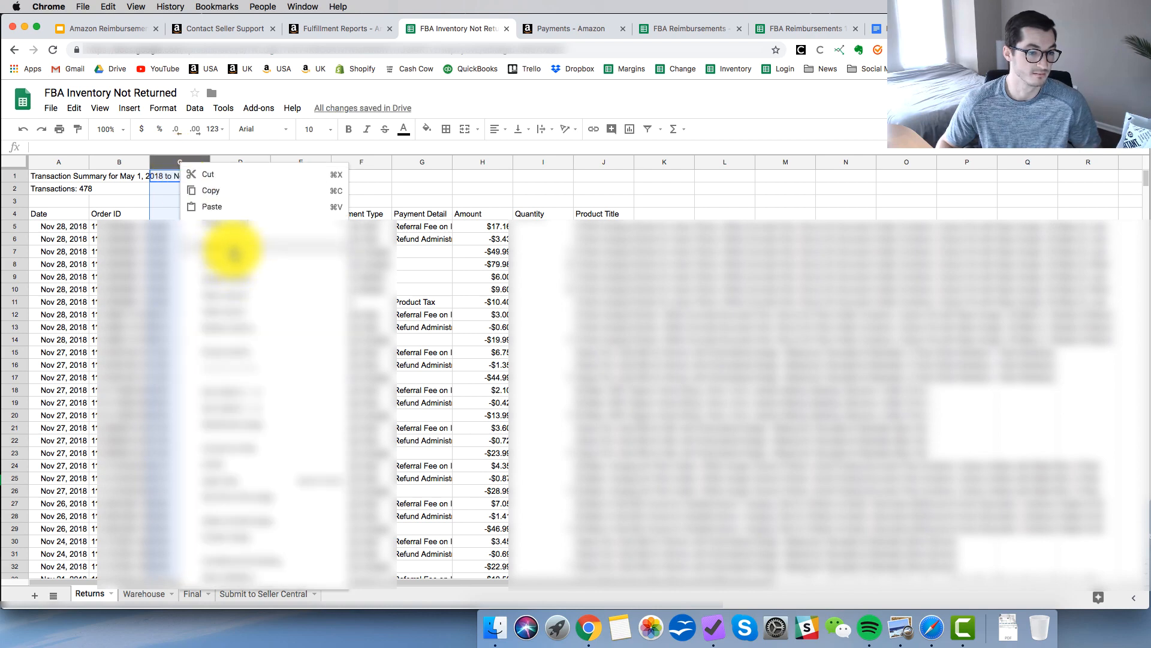
left_click(231, 246)
right_click(184, 161)
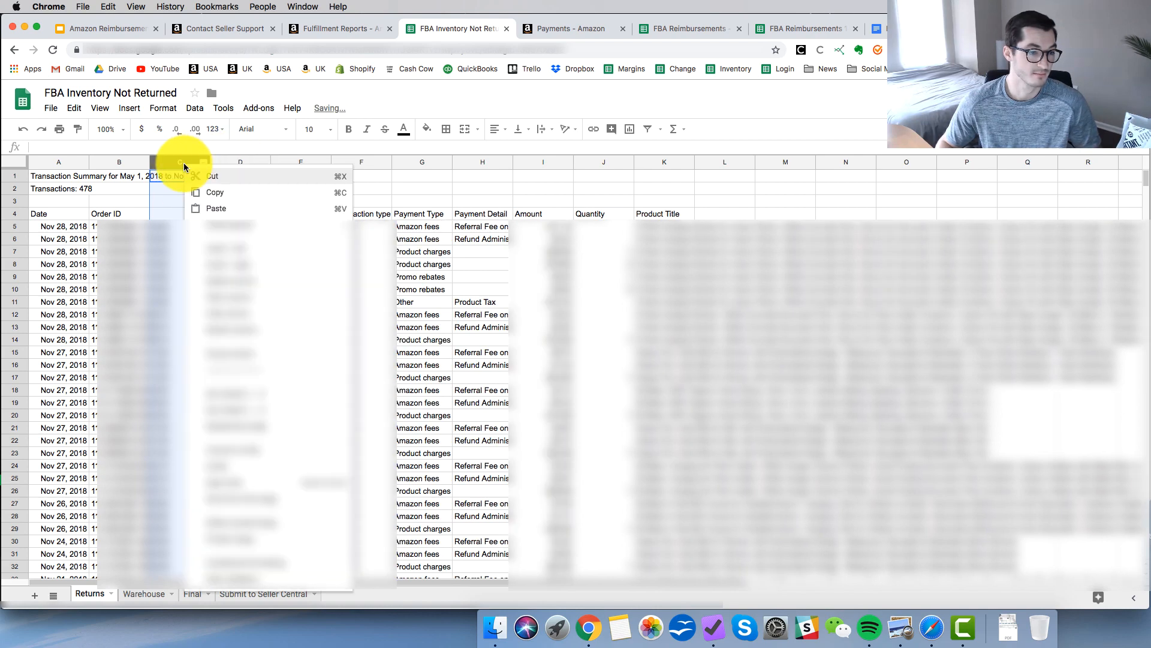
left_click(242, 249)
left_click(240, 239)
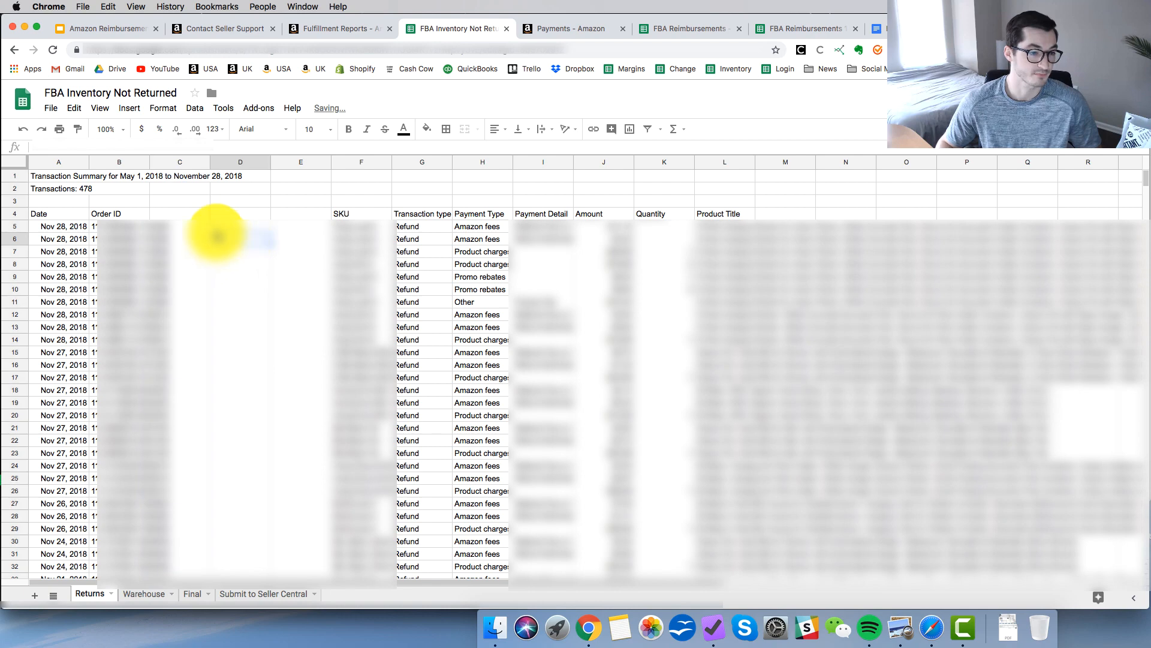
Rename the Order ID header in cell B4 as RETURNS.
left_click(111, 212)
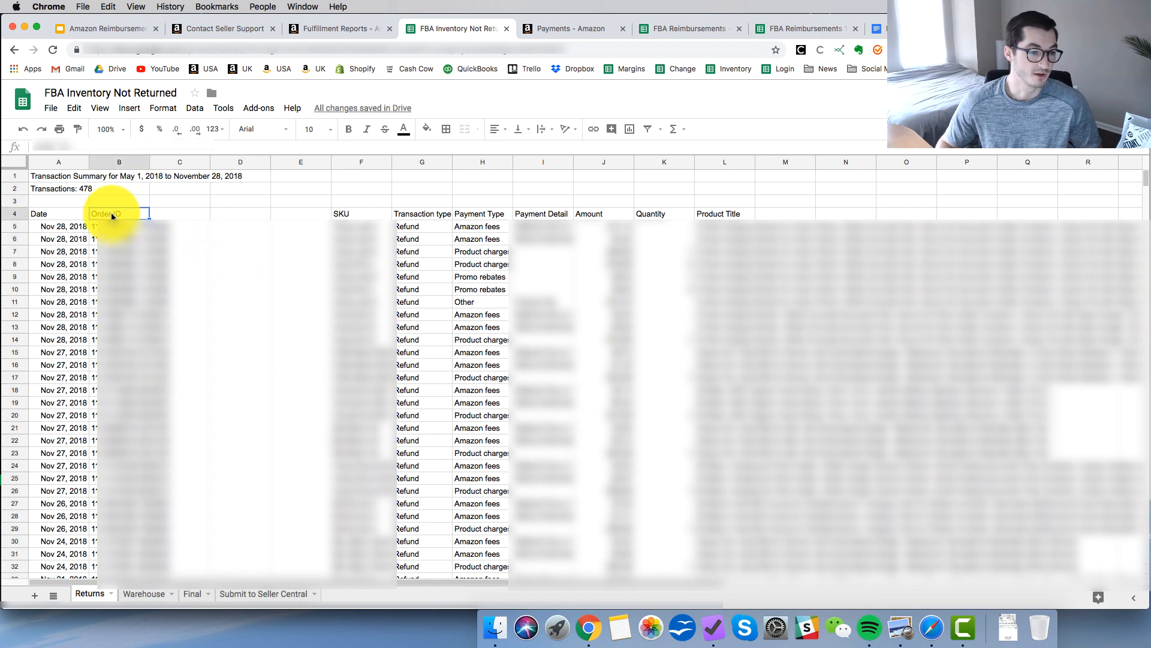
type("R")
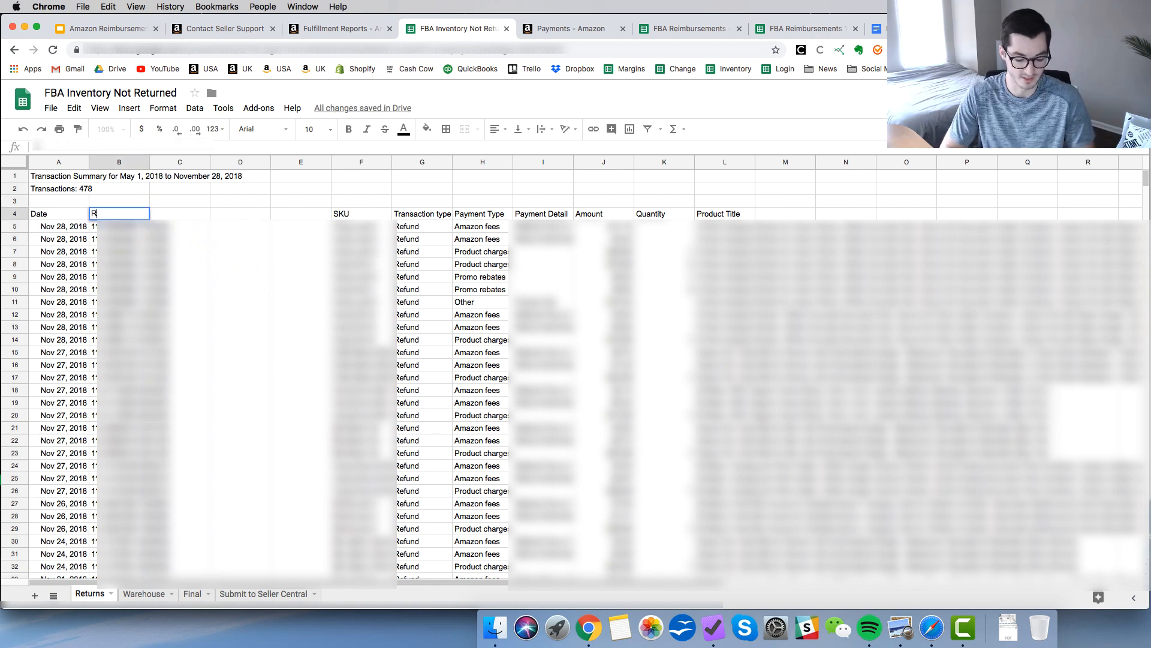
type("ETURNS")
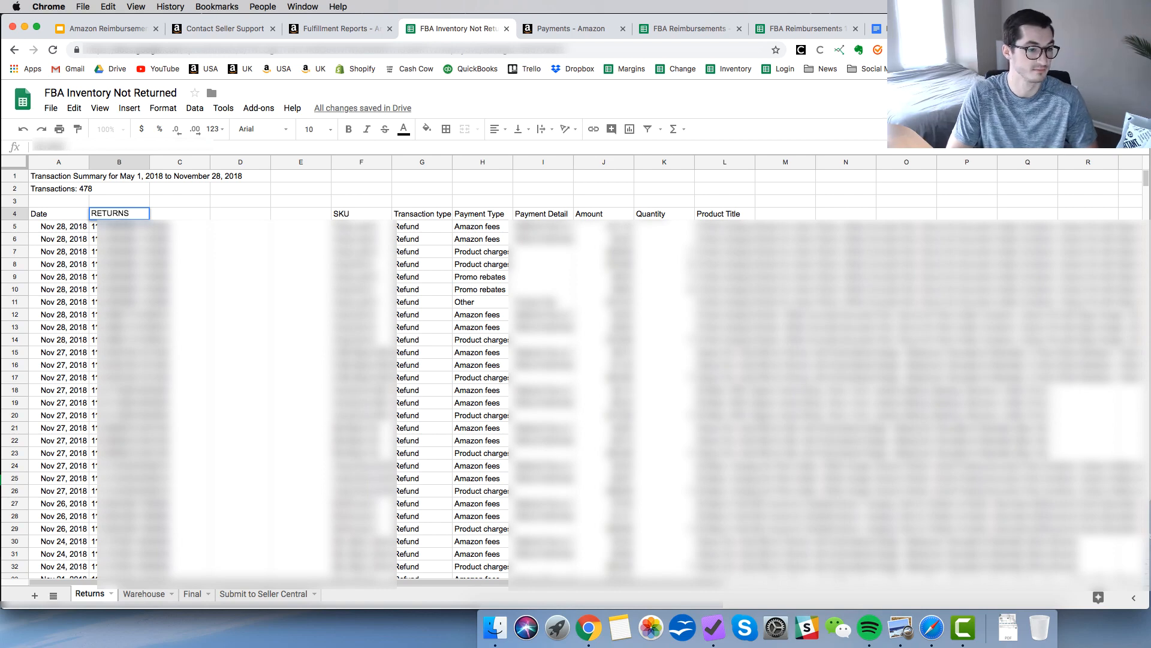
key("Return")
left_click(111, 216)
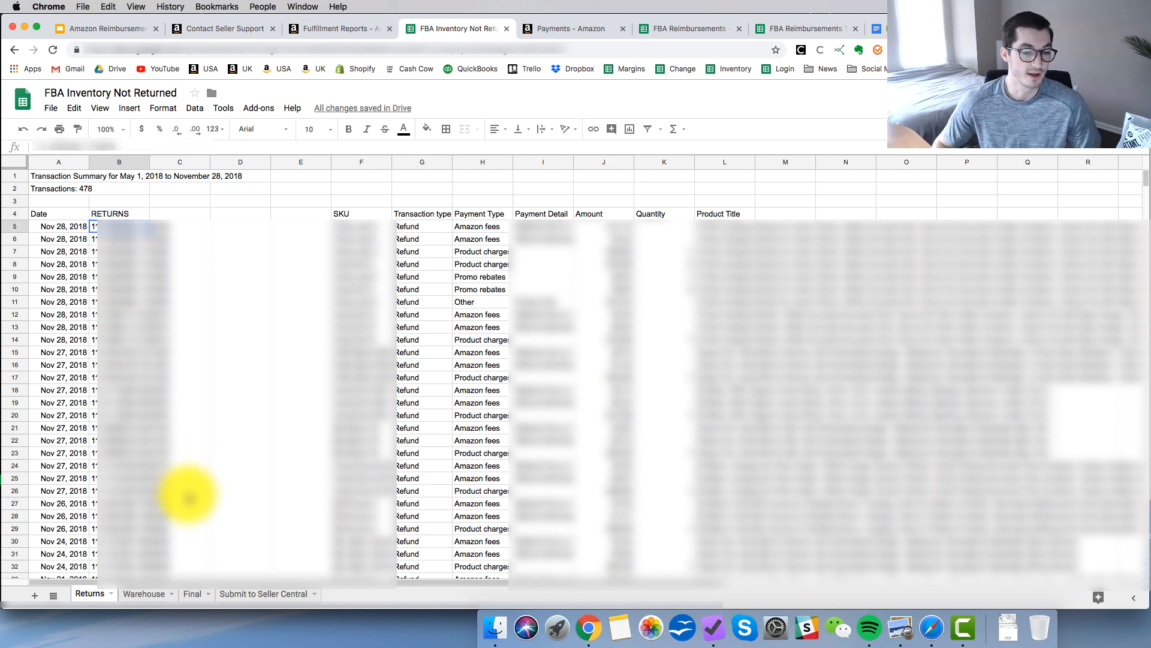
Copy the order-id column from the Warehouse sheet into the Returns sheet starting at cell C4.
left_click(145, 594)
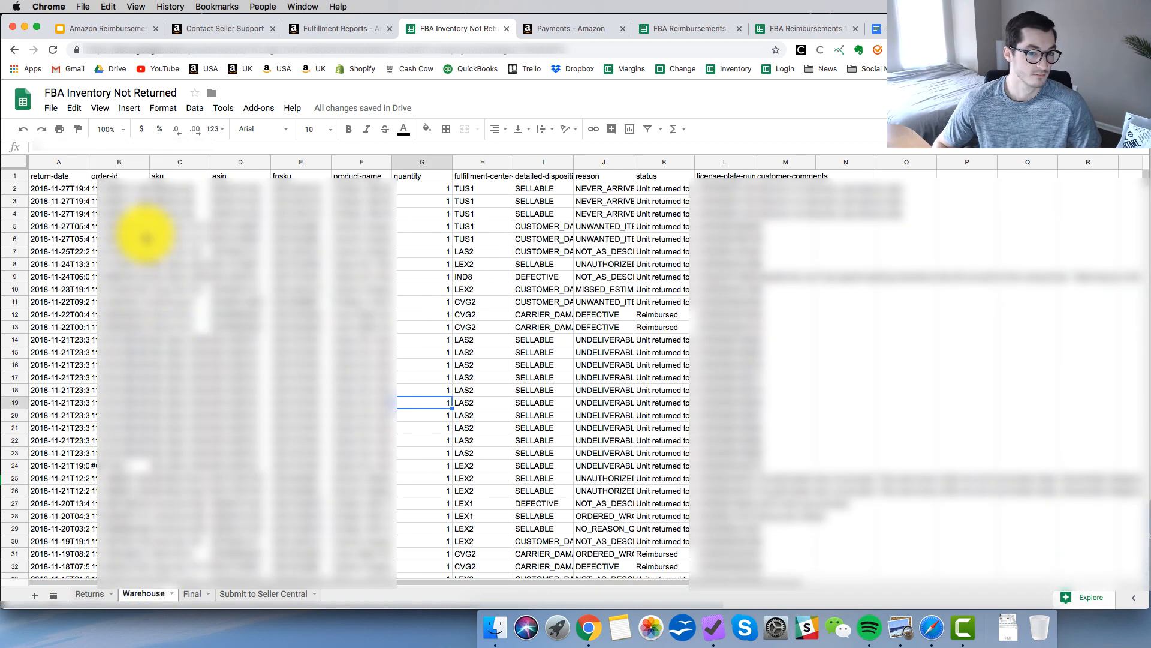
left_click(118, 163)
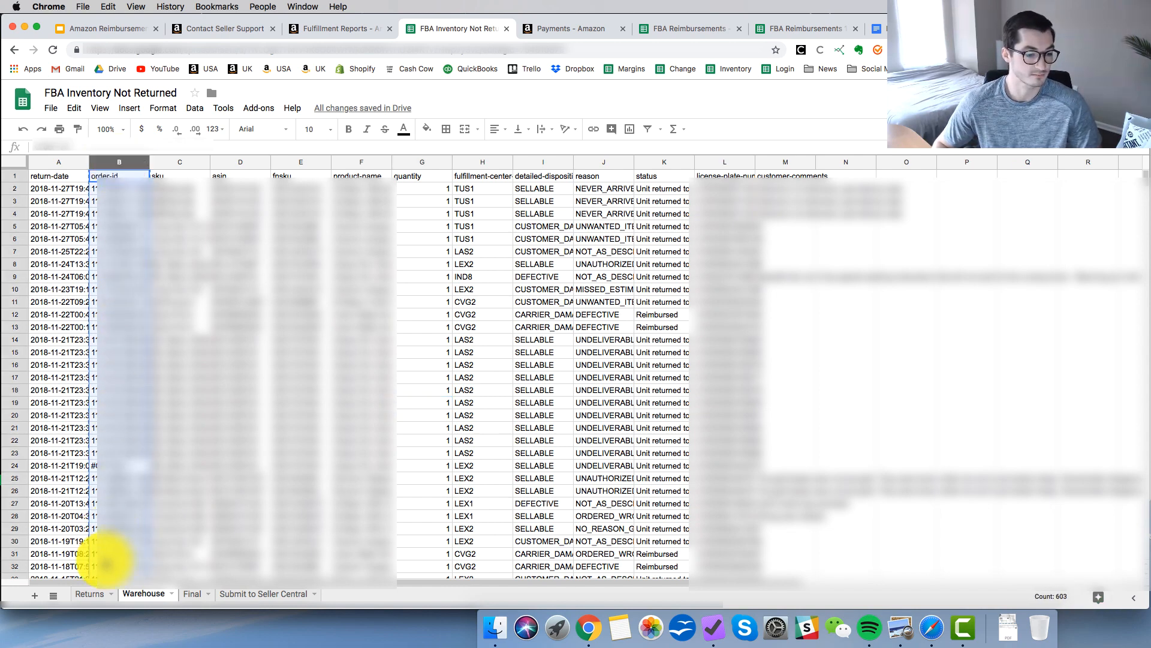
left_click(90, 594)
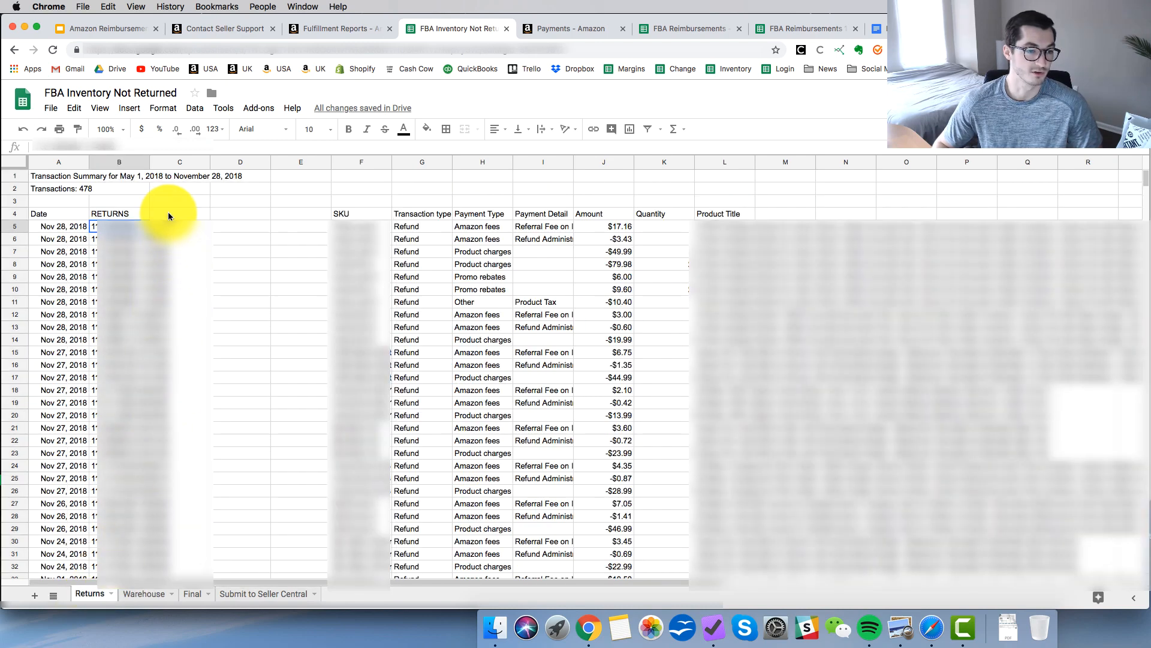
left_click(168, 215)
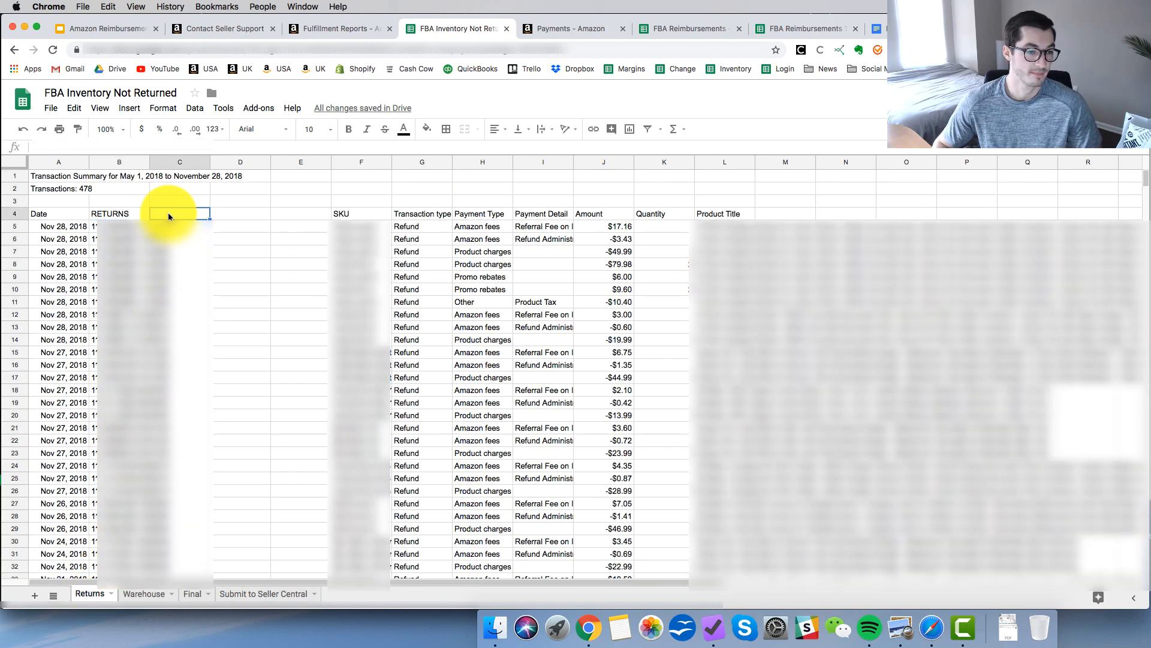
key("ctrl+v")
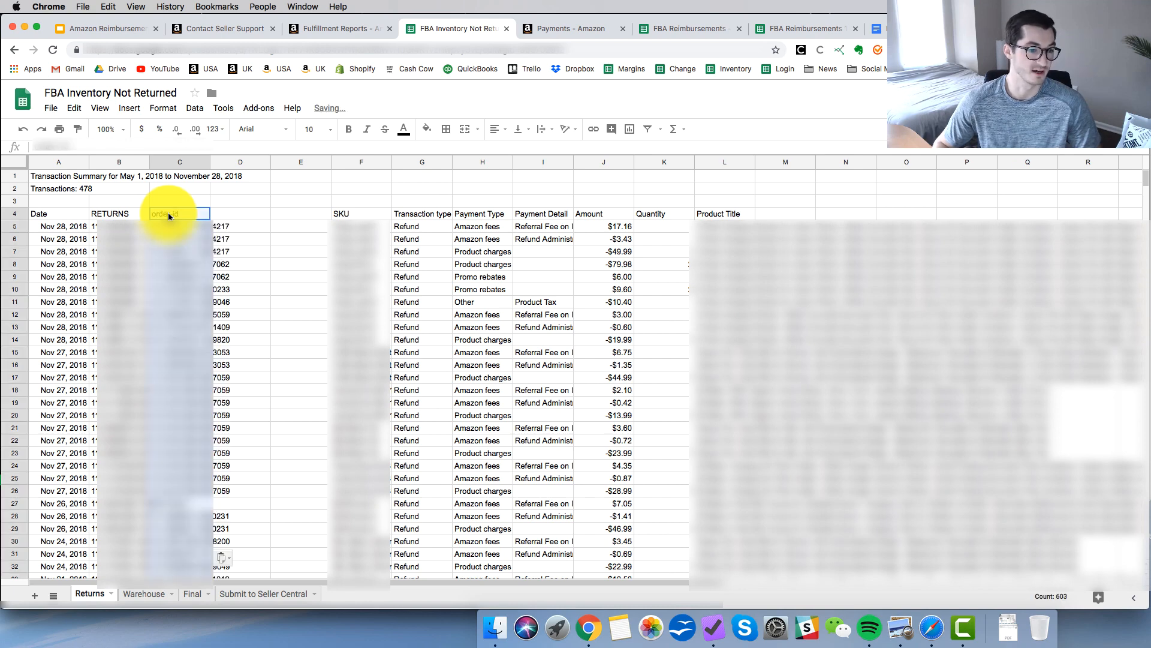
Rename the pasted order-id header in cell C4 as WAREHOUSE.
double_click(167, 213)
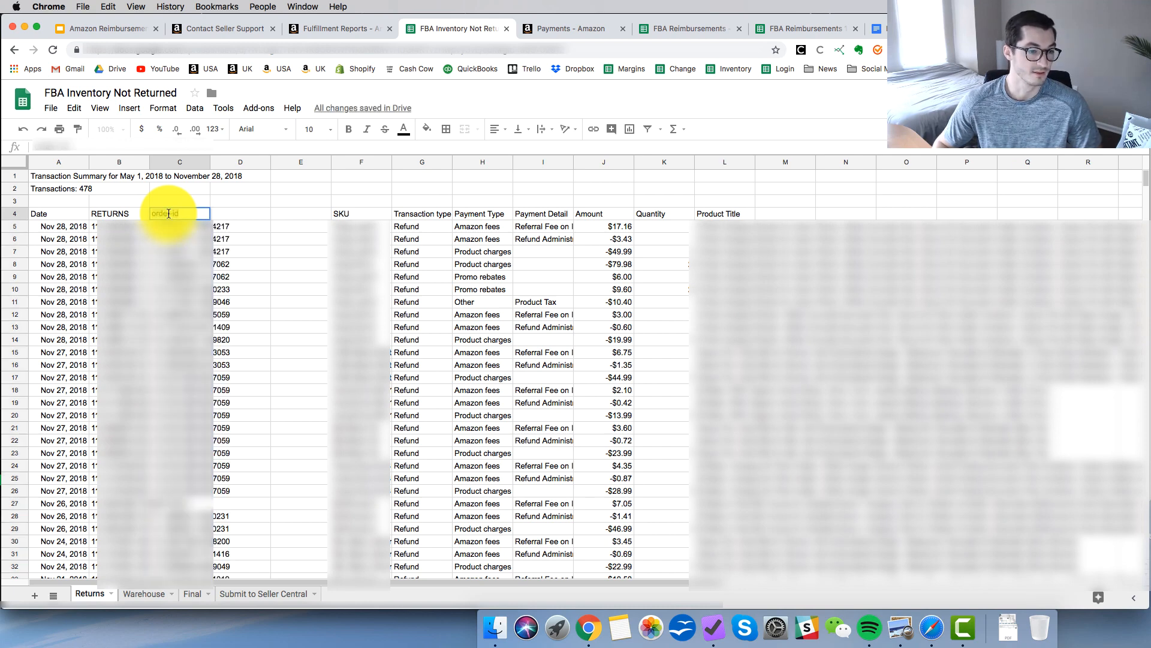
type("WA")
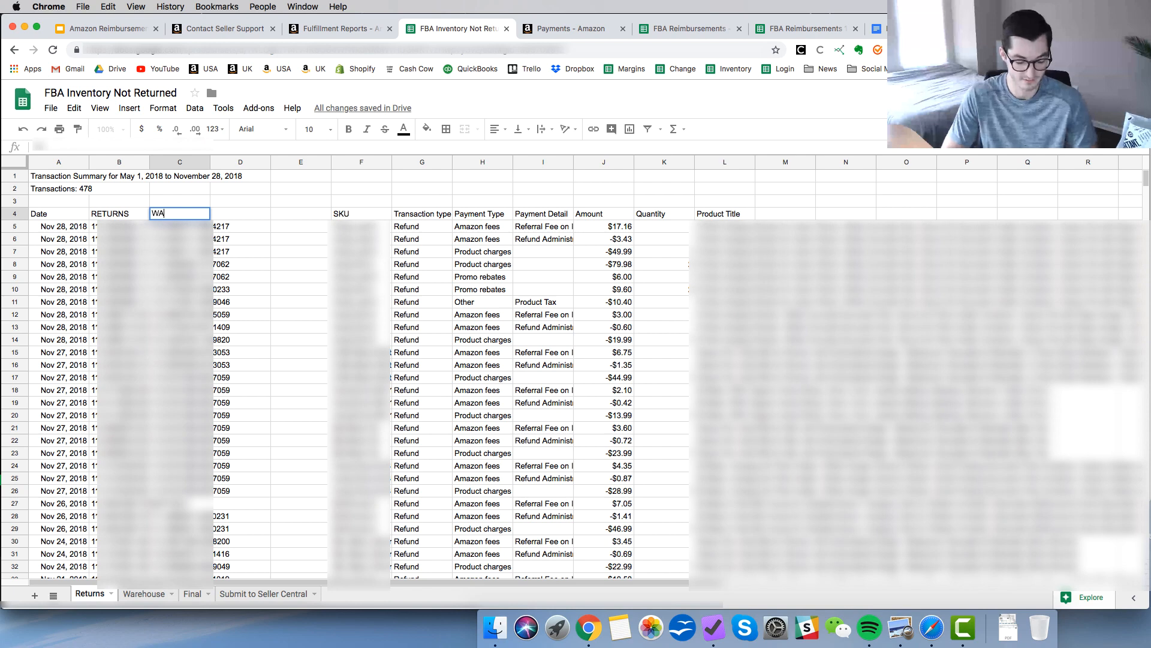
type("REHOUSE")
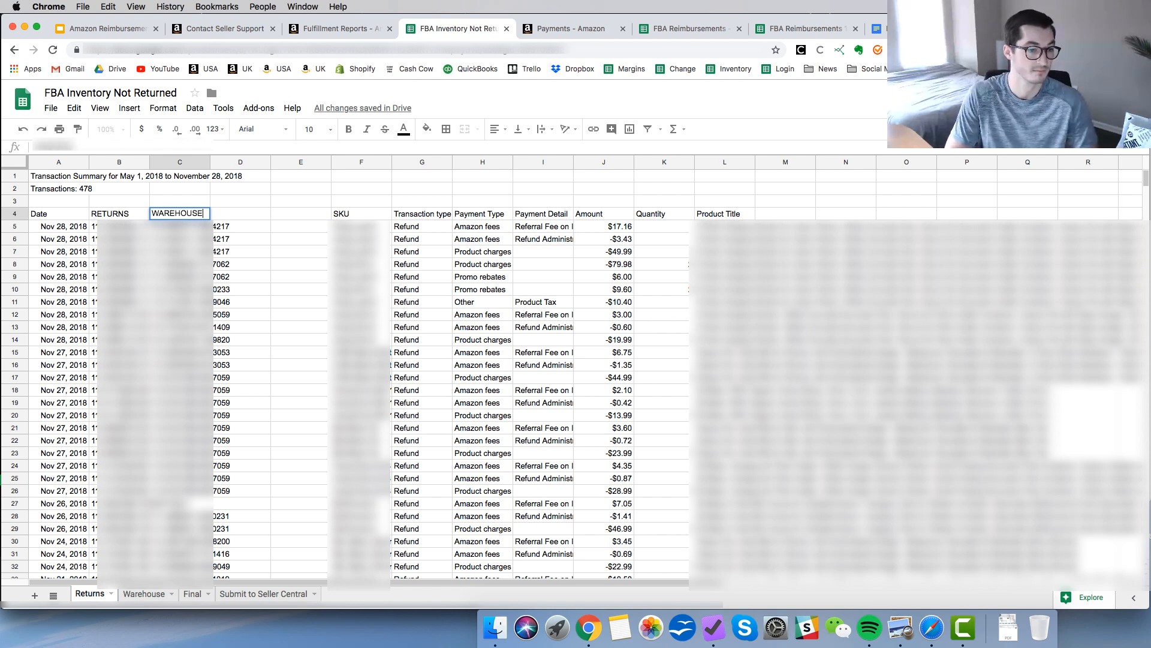
key("Return")
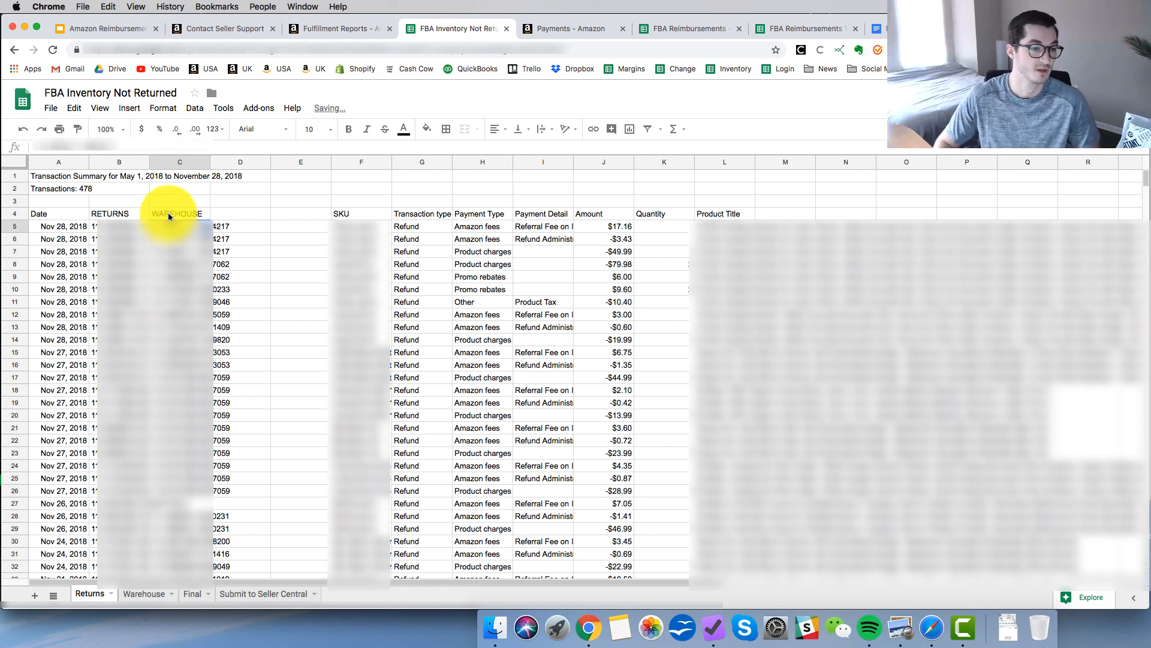
Enter the formula =MATCH(B5,C$5:C$2482,0) in cell D5 to compare the returns with the warehouse order IDs.
left_click(137, 214)
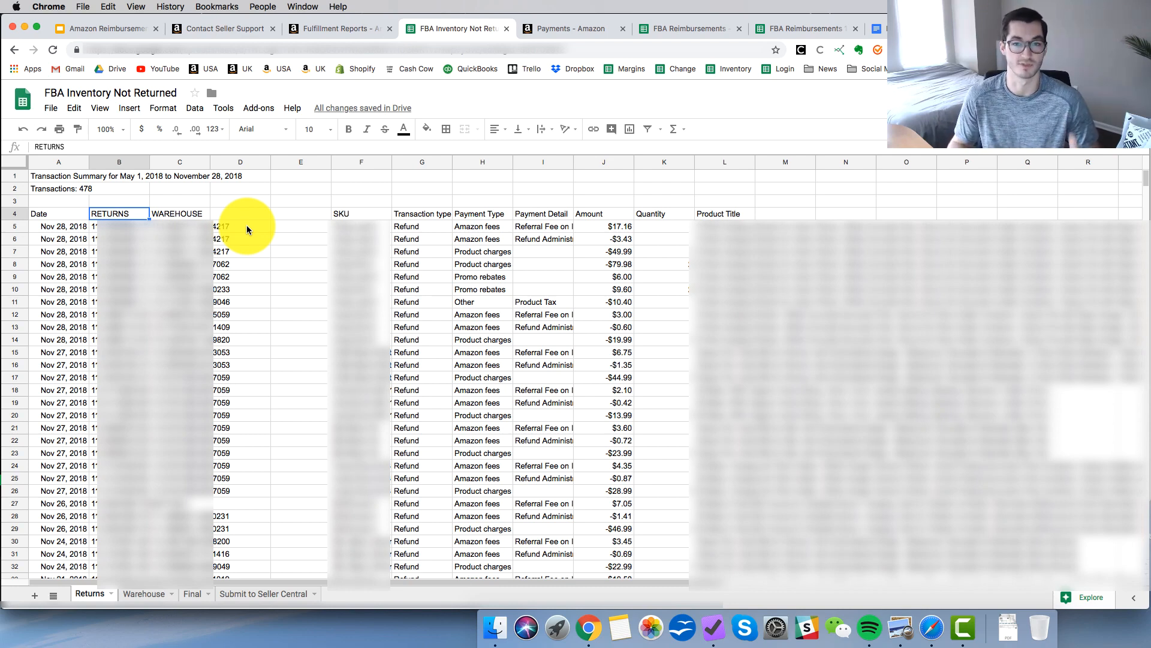
double_click(247, 226)
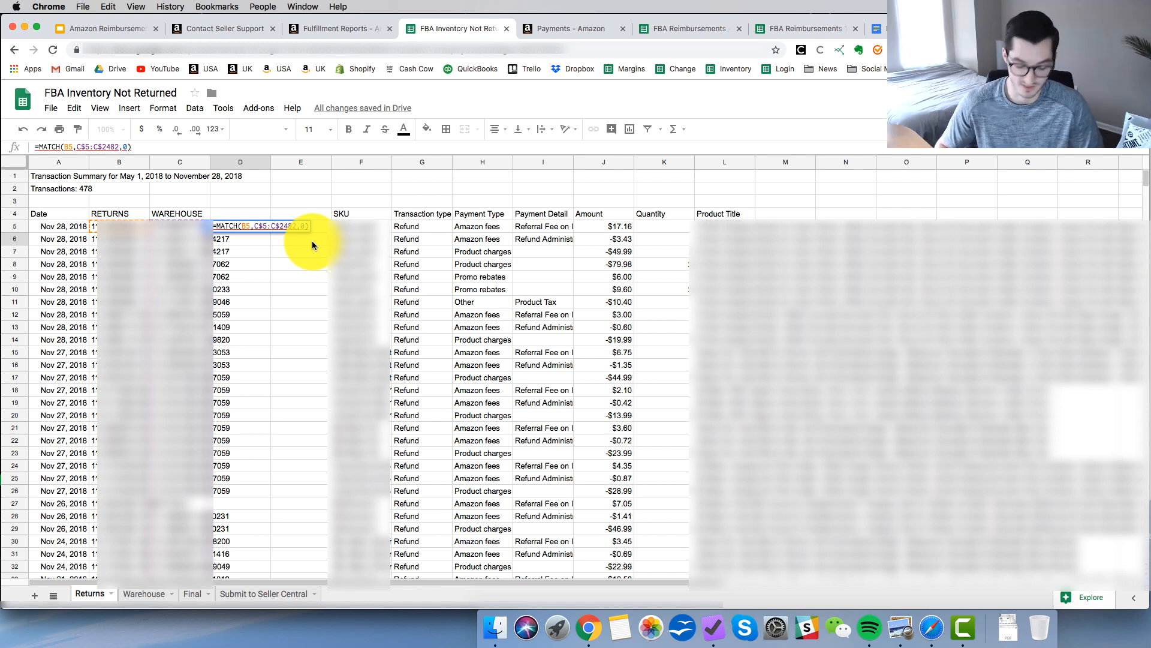
key("Return")
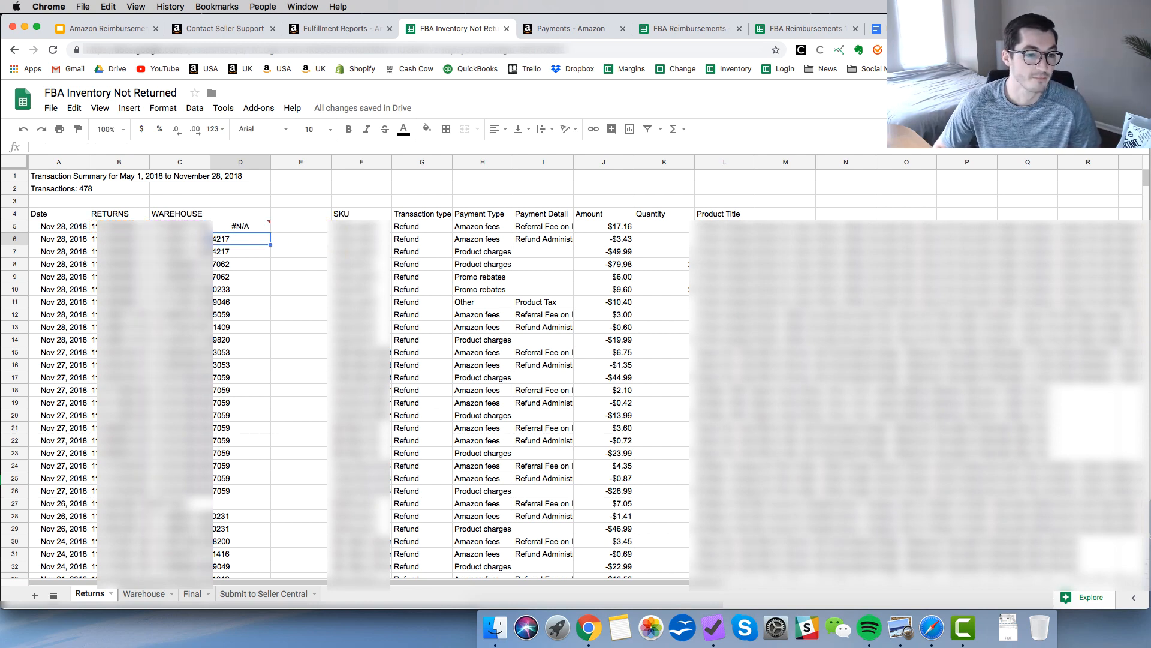
Fill the MATCH formula from cell D5 down column D of the Returns sheet.
key("Up")
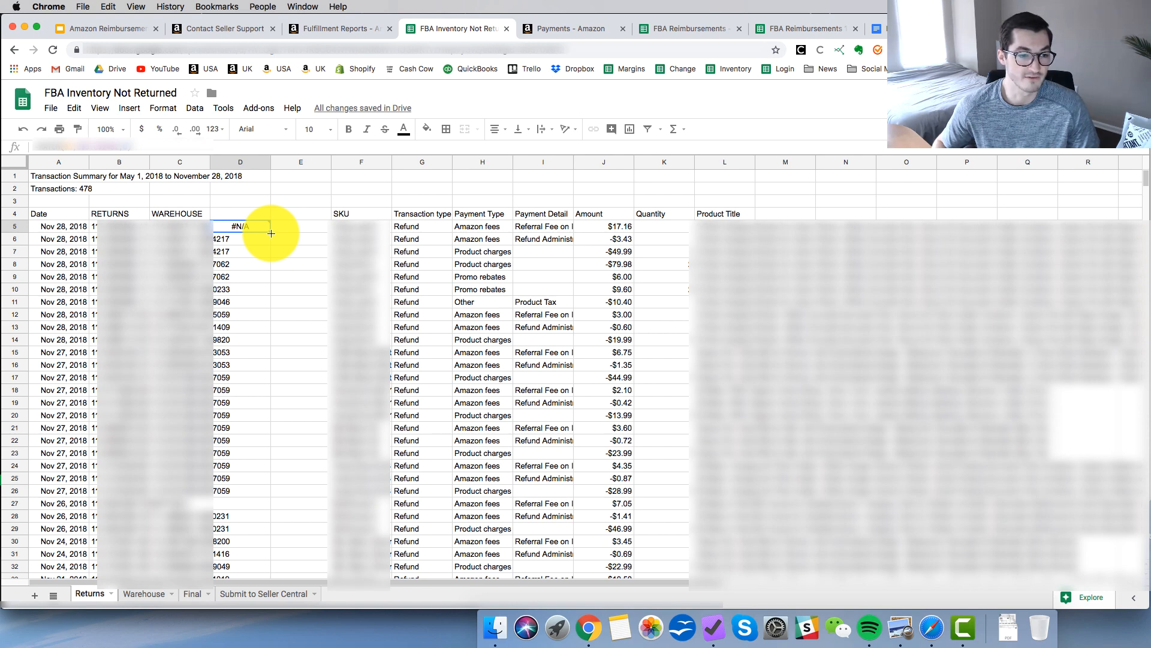
left_click_drag(271, 233, 238, 597)
scroll(307, 347, "up", 15)
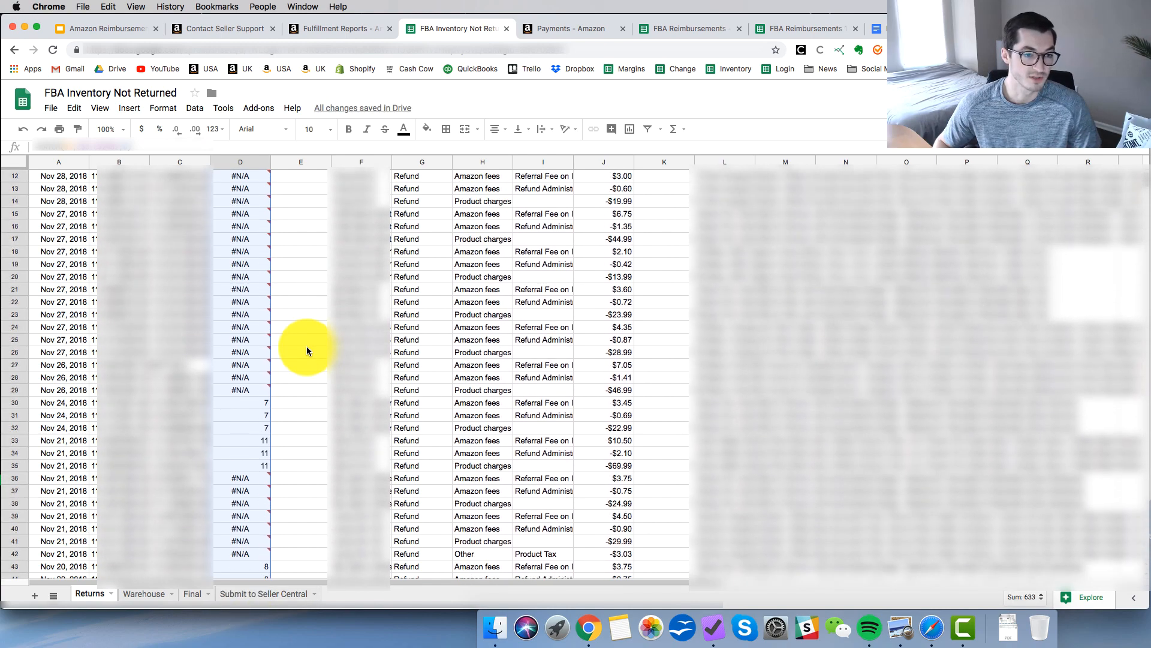
Examine the match results in column D of the Returns sheet for refunded orders with and without a warehouse return.
scroll(307, 348, "up", 5)
scroll(307, 348, "down", 2)
left_click(307, 348)
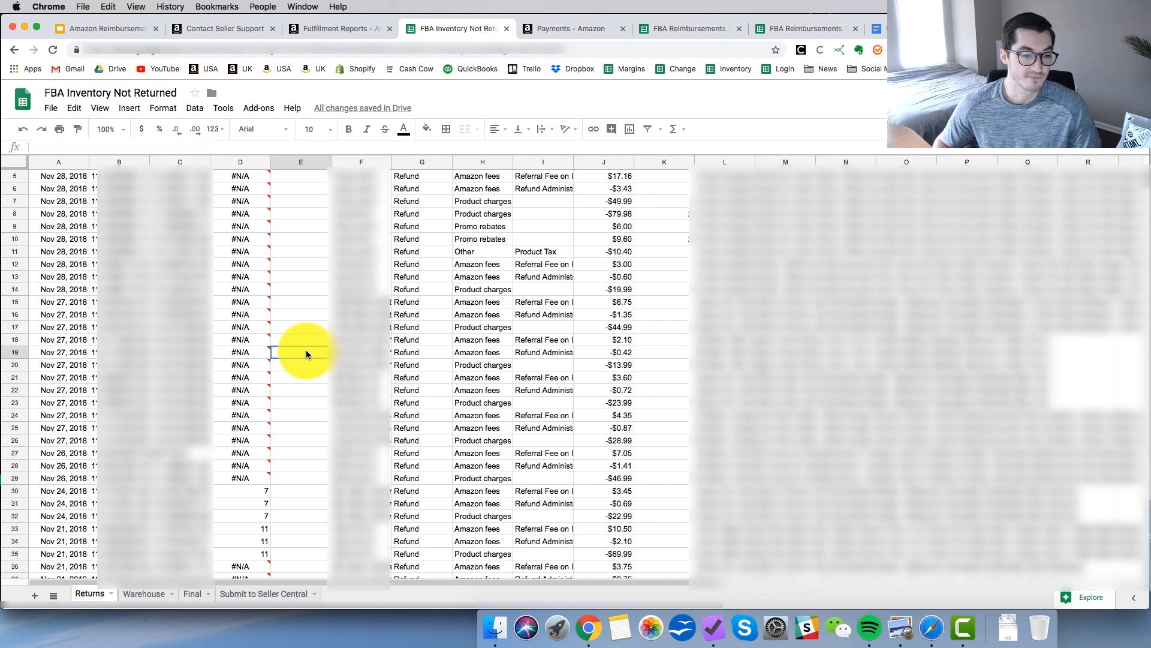
scroll(305, 373, "up", 2)
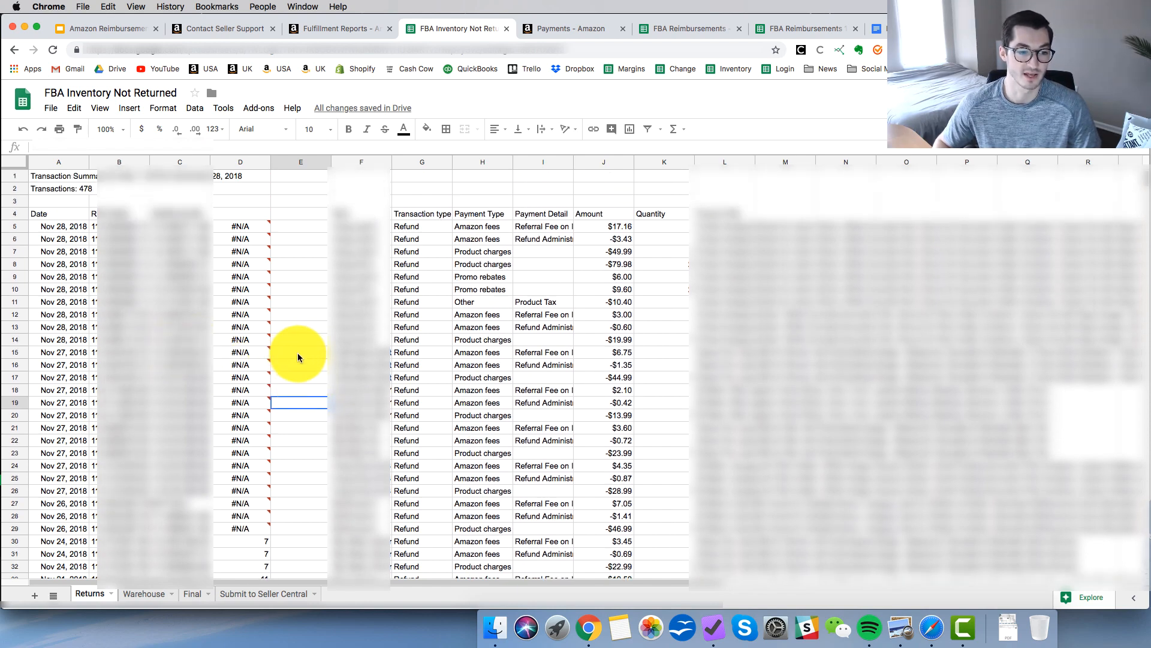
left_click(298, 355)
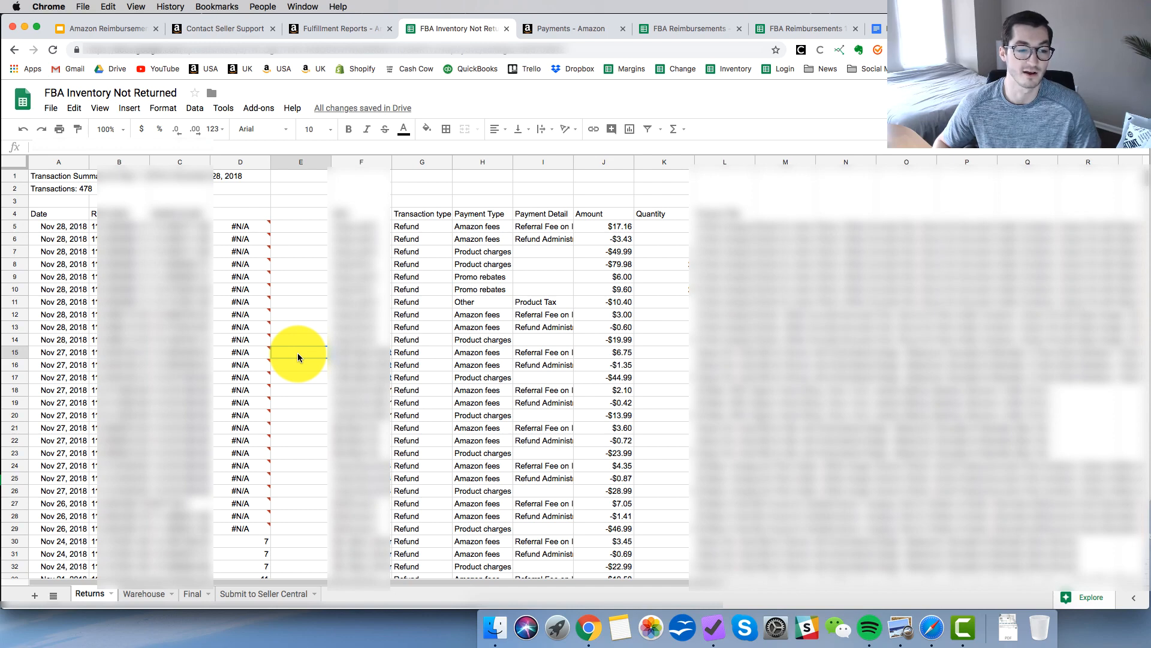
scroll(297, 357, "down", 3)
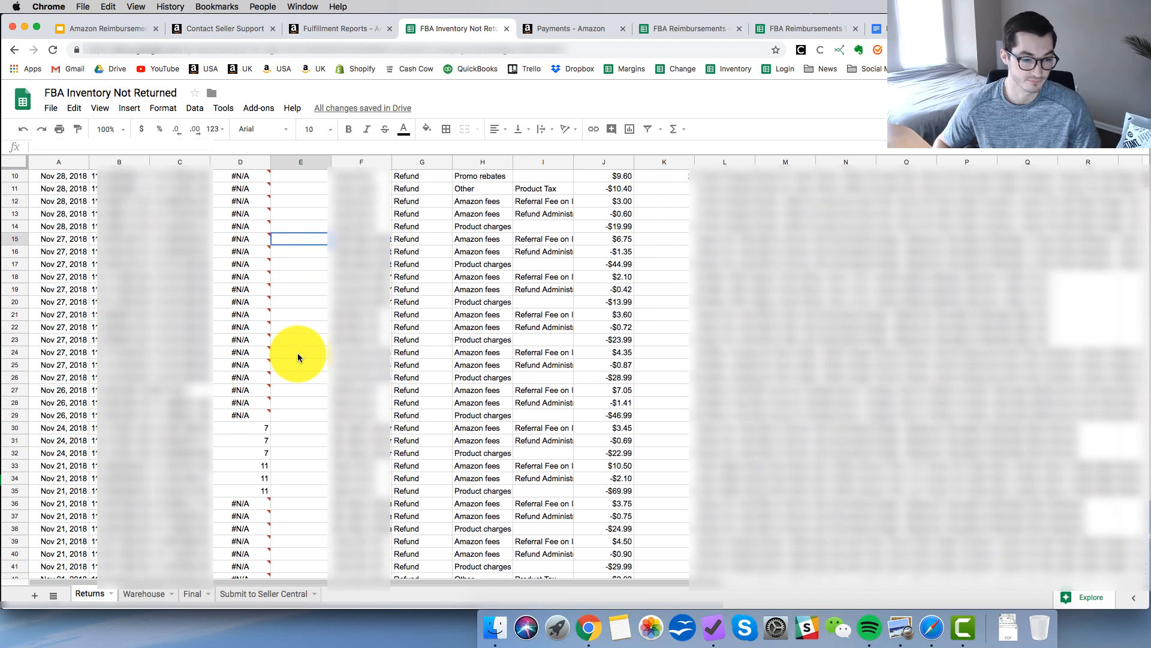
scroll(298, 357, "down", 1)
scroll(286, 393, "down", 1)
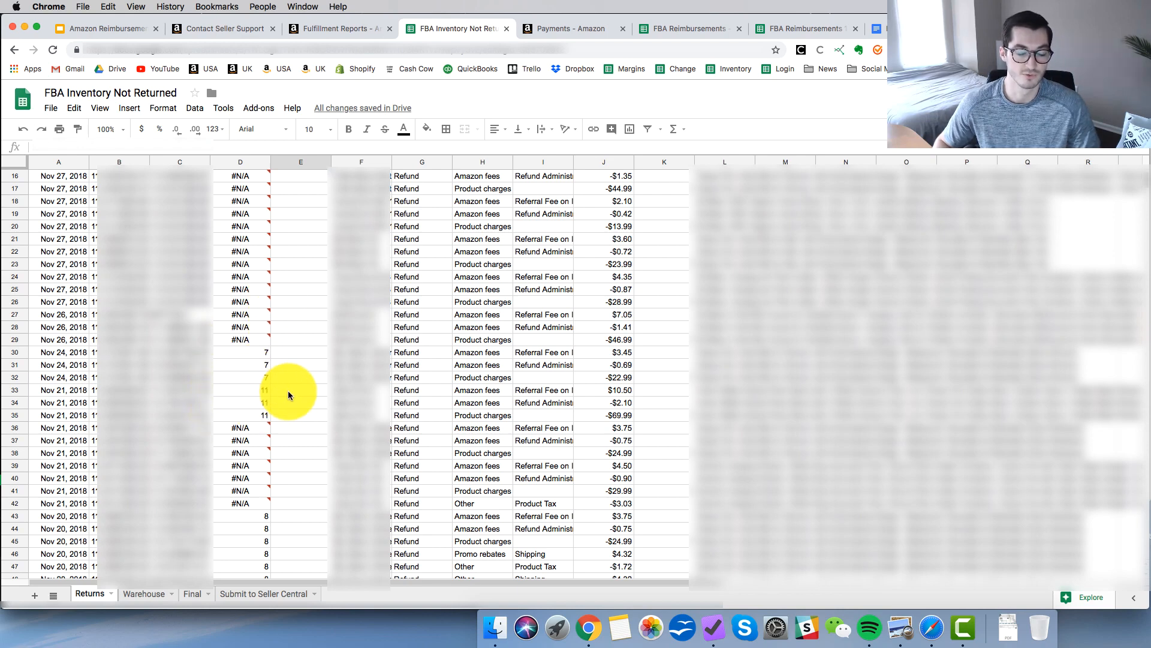
scroll(288, 394, "down", 6)
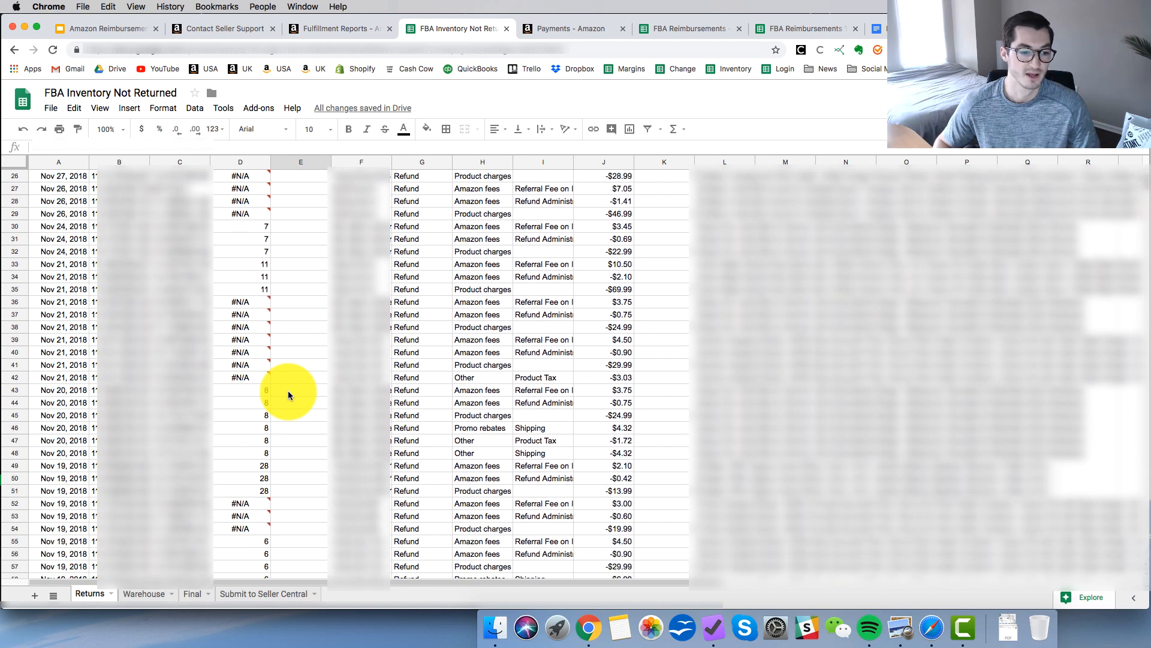
scroll(288, 395, "down", 4)
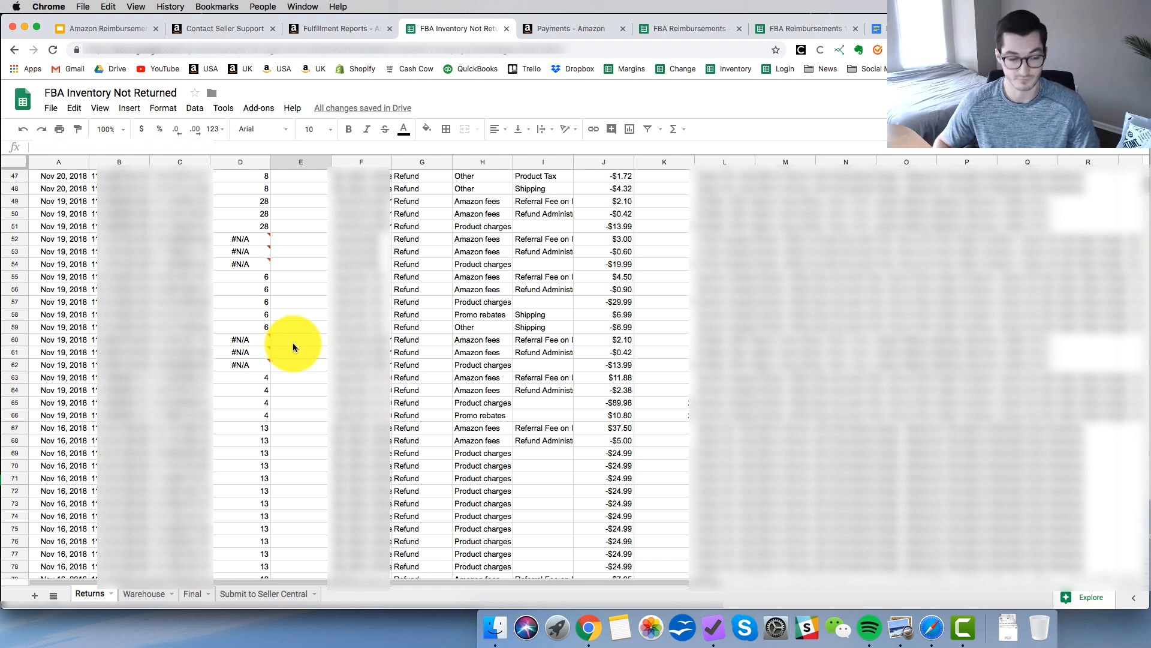
scroll(292, 347, "down", 3)
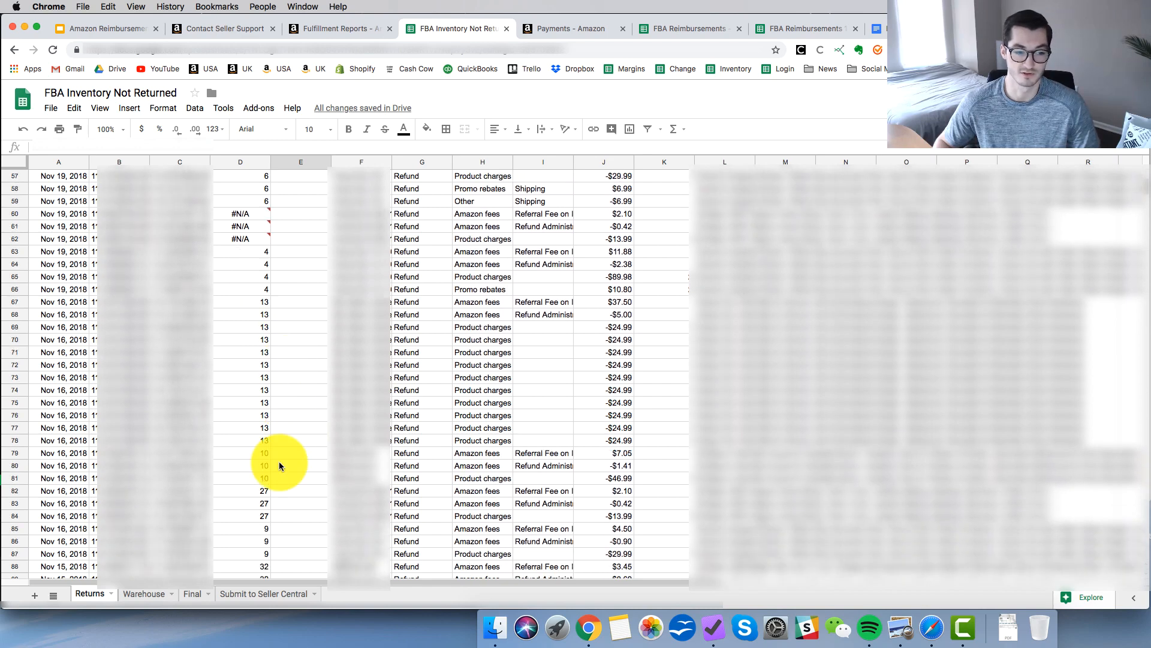
scroll(280, 481, "down", 1)
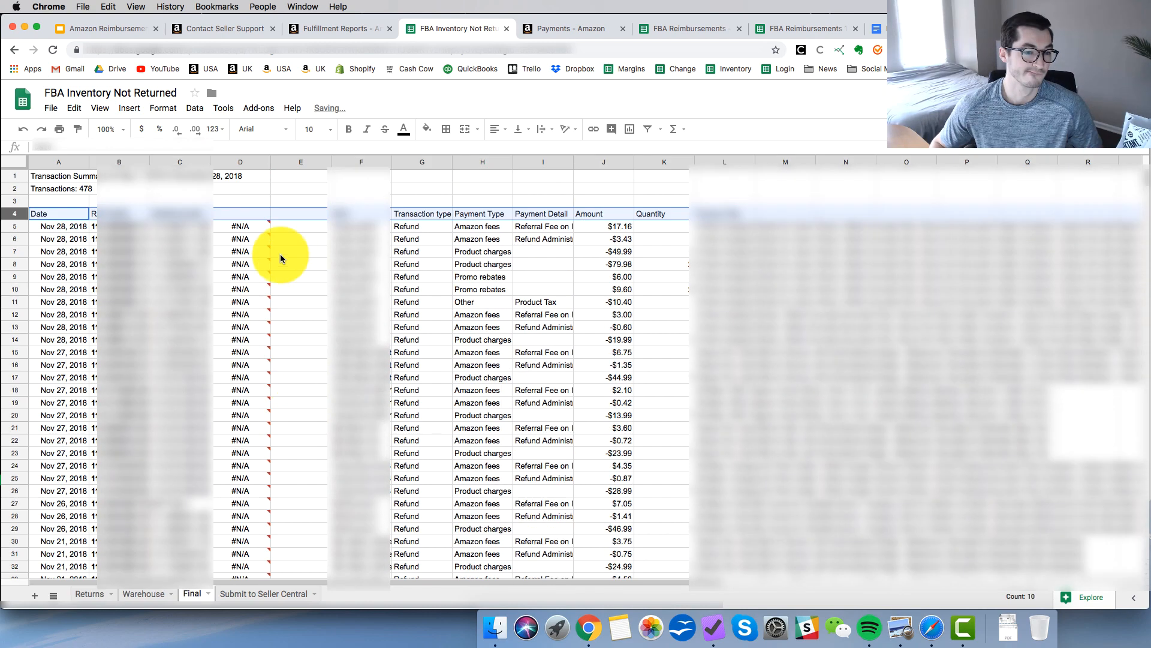
Create a filter on the header row 4 of the Final sheet.
left_click(296, 259)
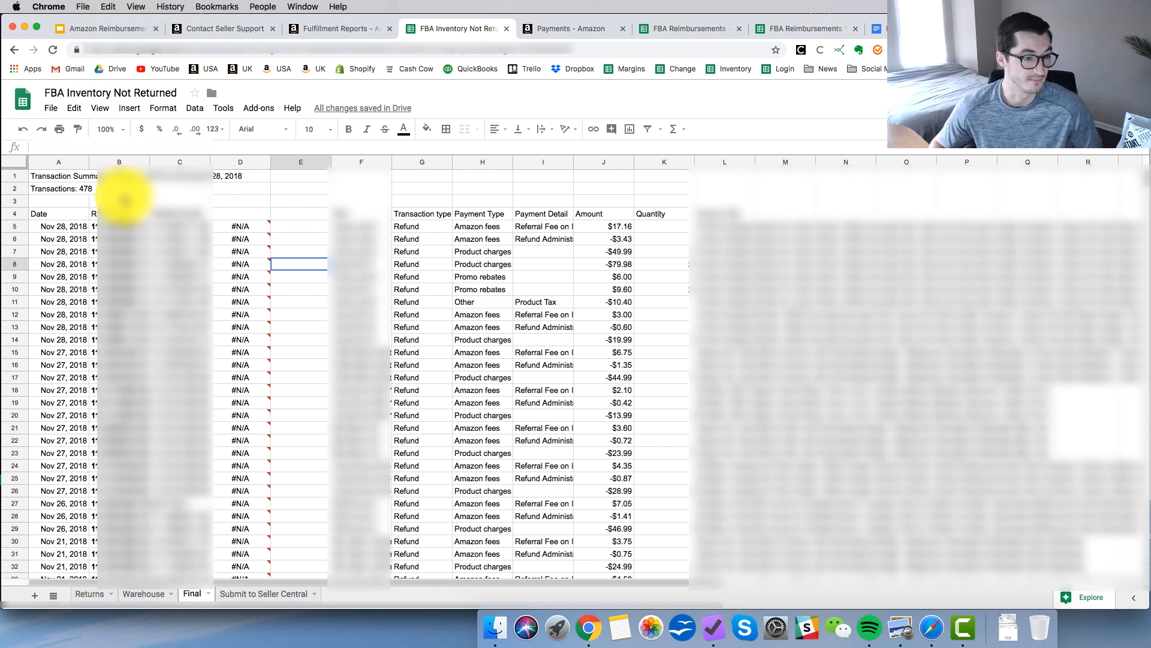
left_click(17, 214)
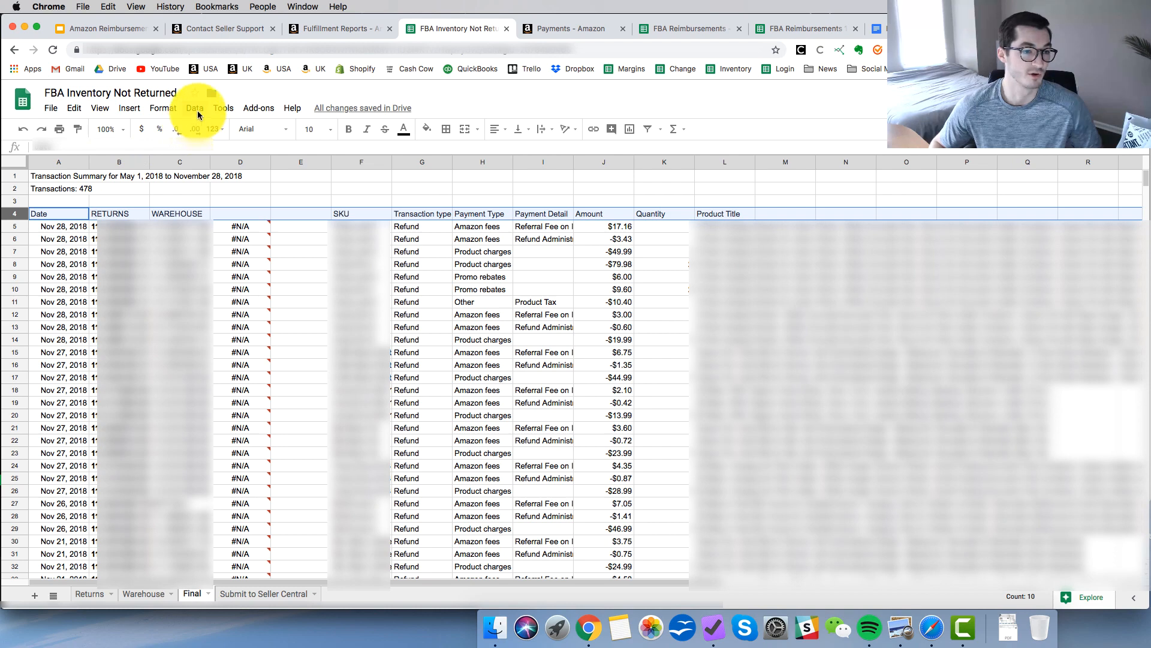
left_click(194, 107)
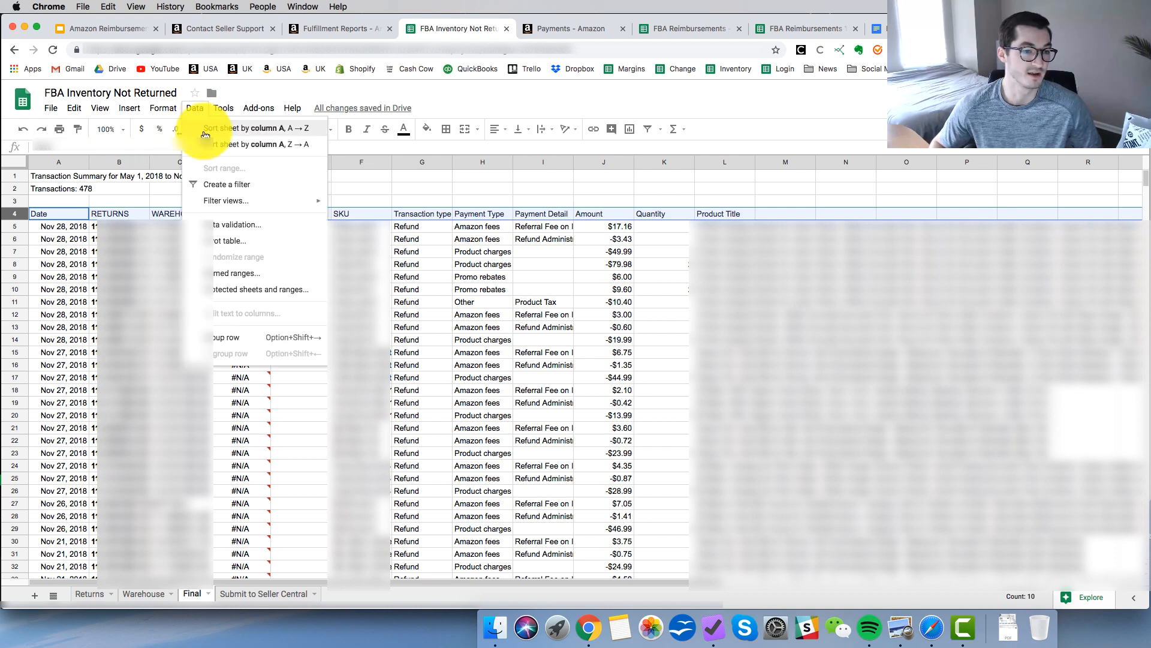
left_click(230, 189)
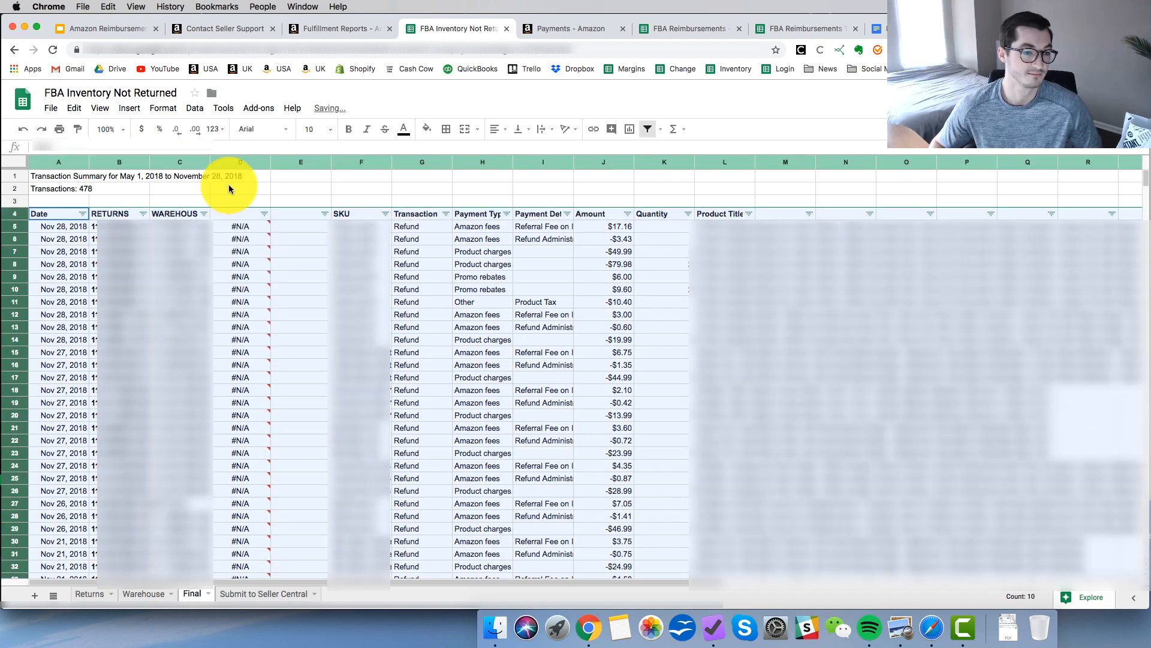
Sort the Final sheet by the match results in column D from Z to A.
left_click(265, 214)
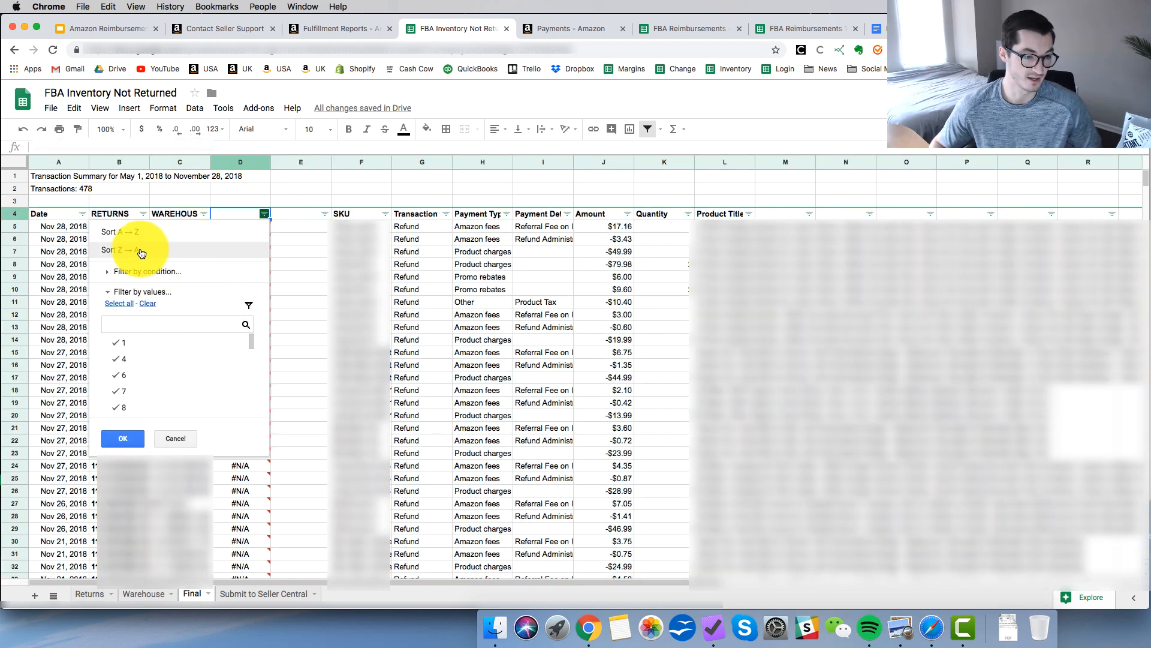
left_click(150, 249)
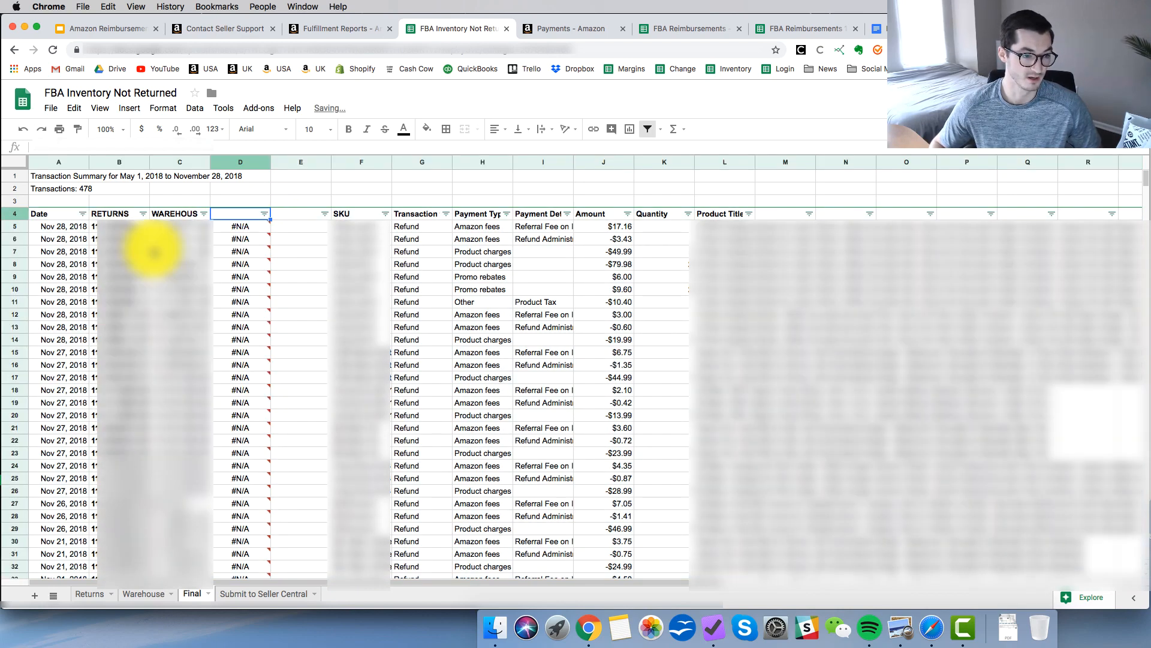
left_click(302, 313)
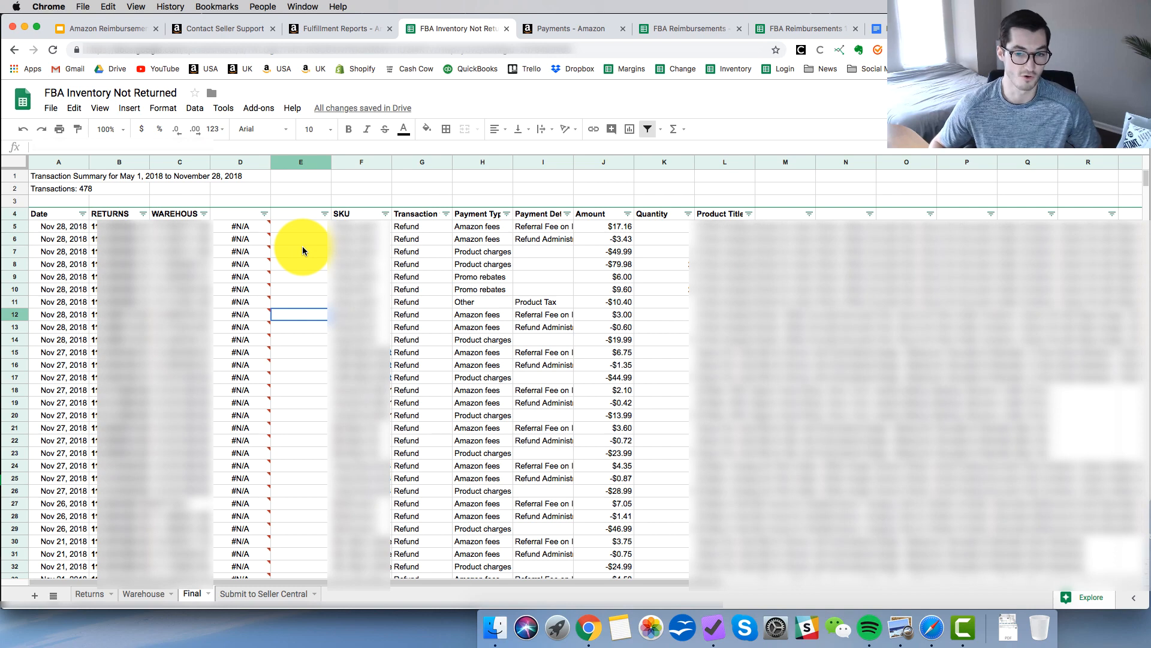
left_click(288, 239)
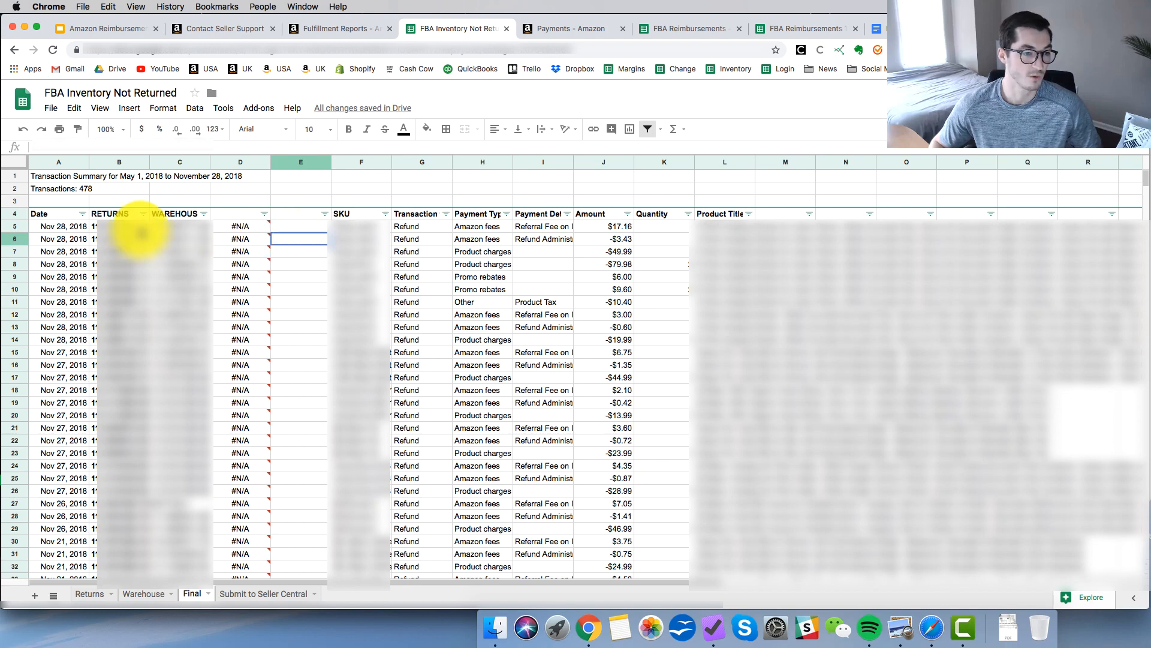
Select the order IDs in the Final sheet's RETURNS column and review the order ID lists in the Submit to Seller Central sheet.
left_click(131, 228)
left_click_drag(132, 230, 111, 575)
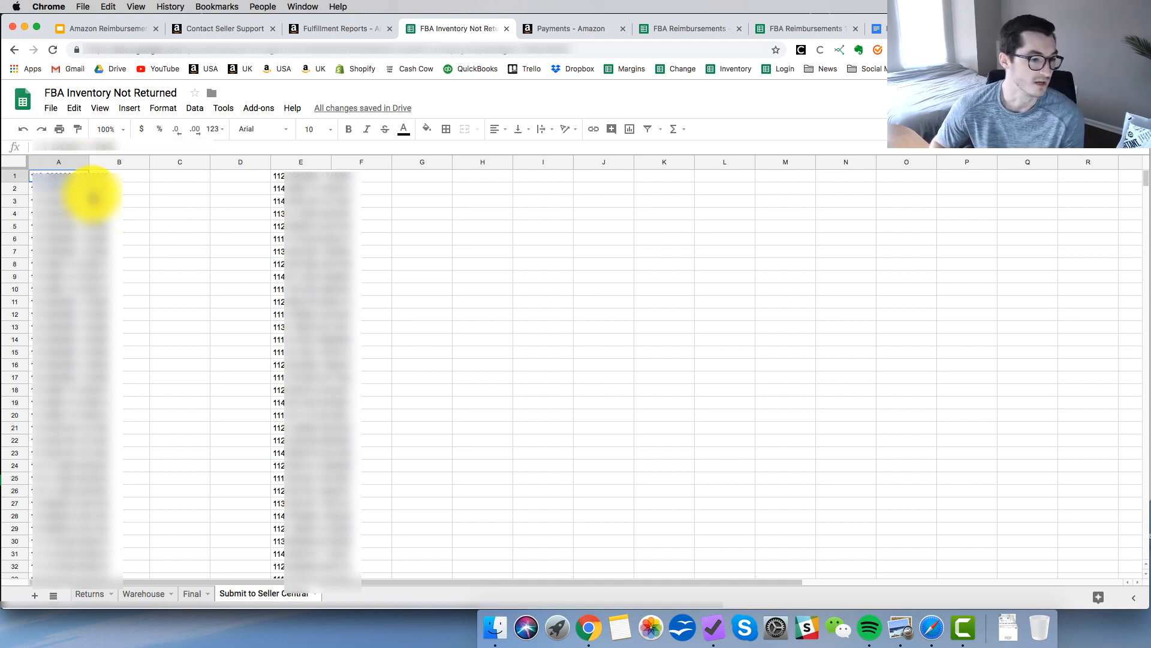
scroll(168, 433, "down", 1)
scroll(169, 433, "down", 20)
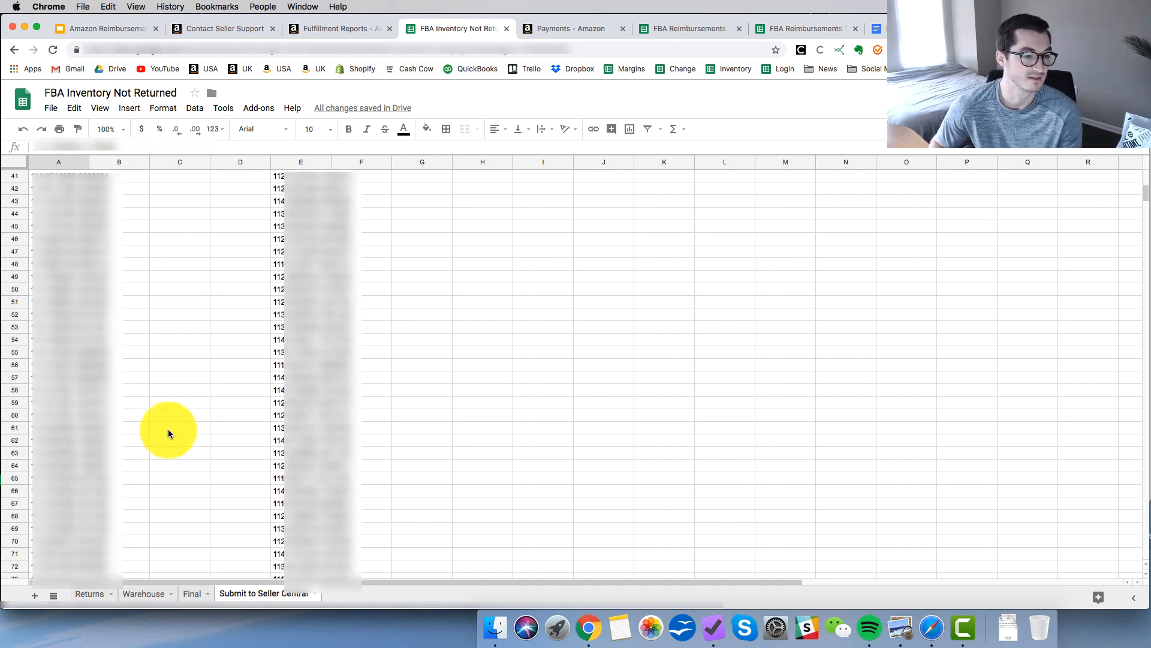
scroll(167, 429, "up", 15)
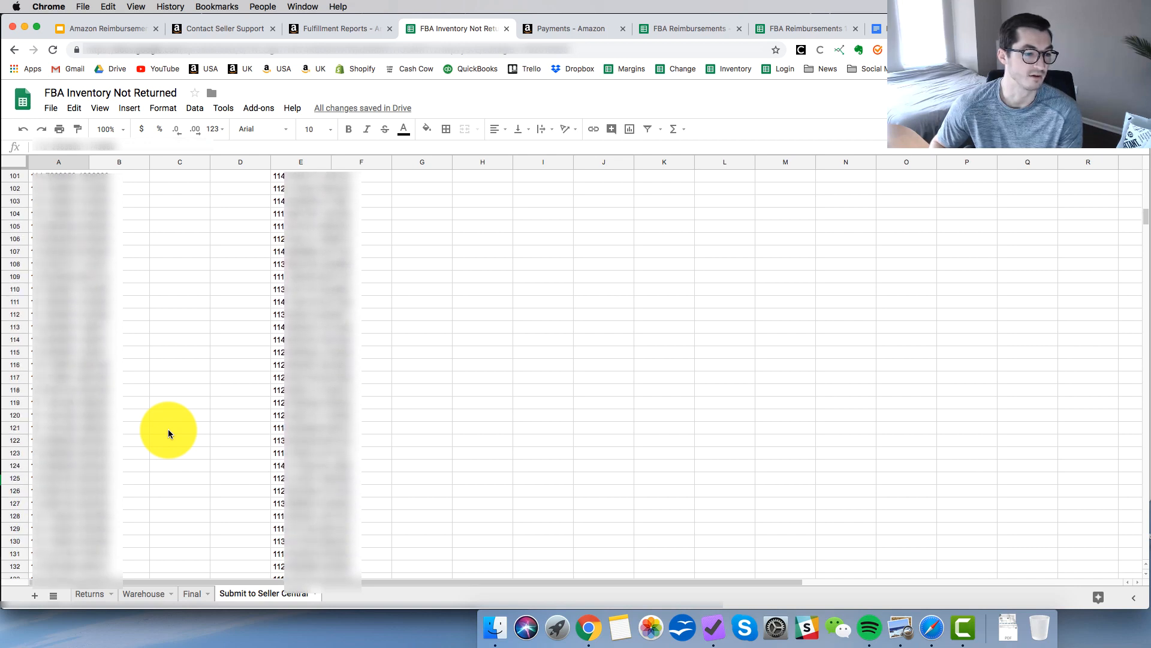
scroll(168, 430, "up", 9)
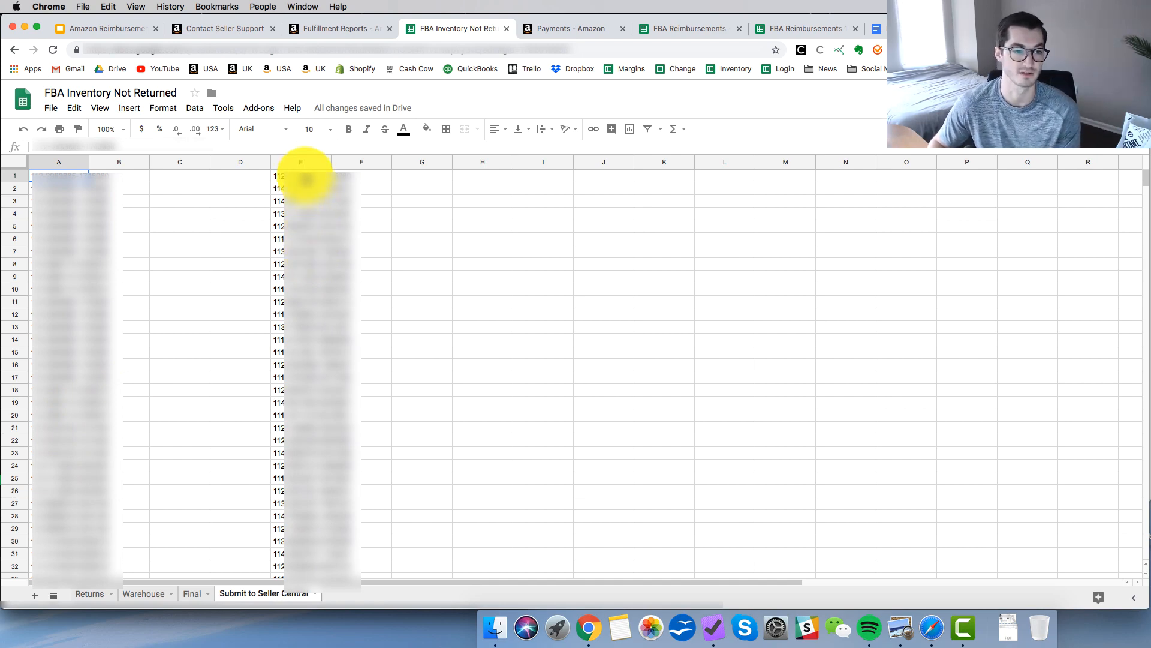
left_click(305, 177)
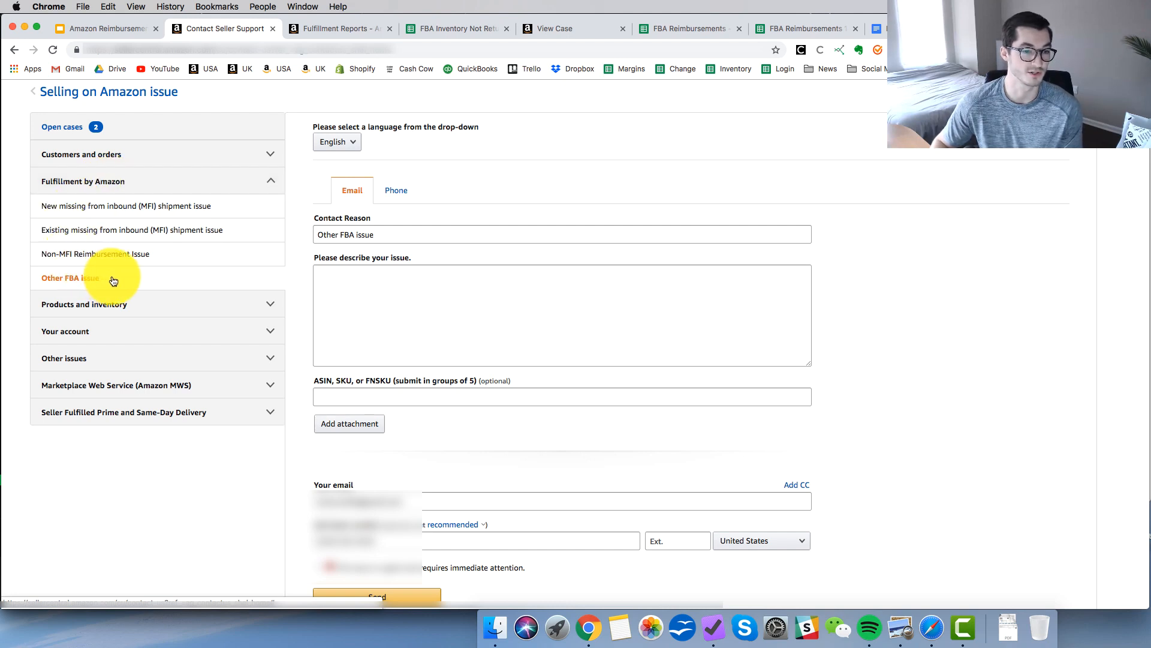
Extend the contact reason of the Seller Support email case to read "Other FBA issue customer returns".
left_click(398, 235)
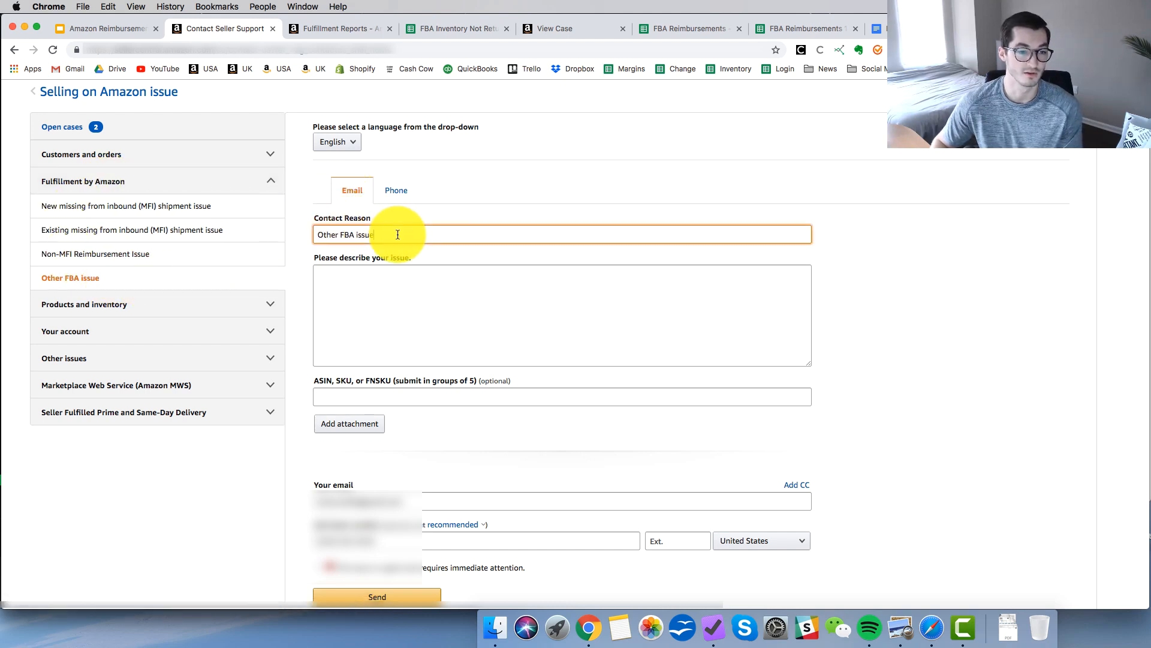
type("CUAS")
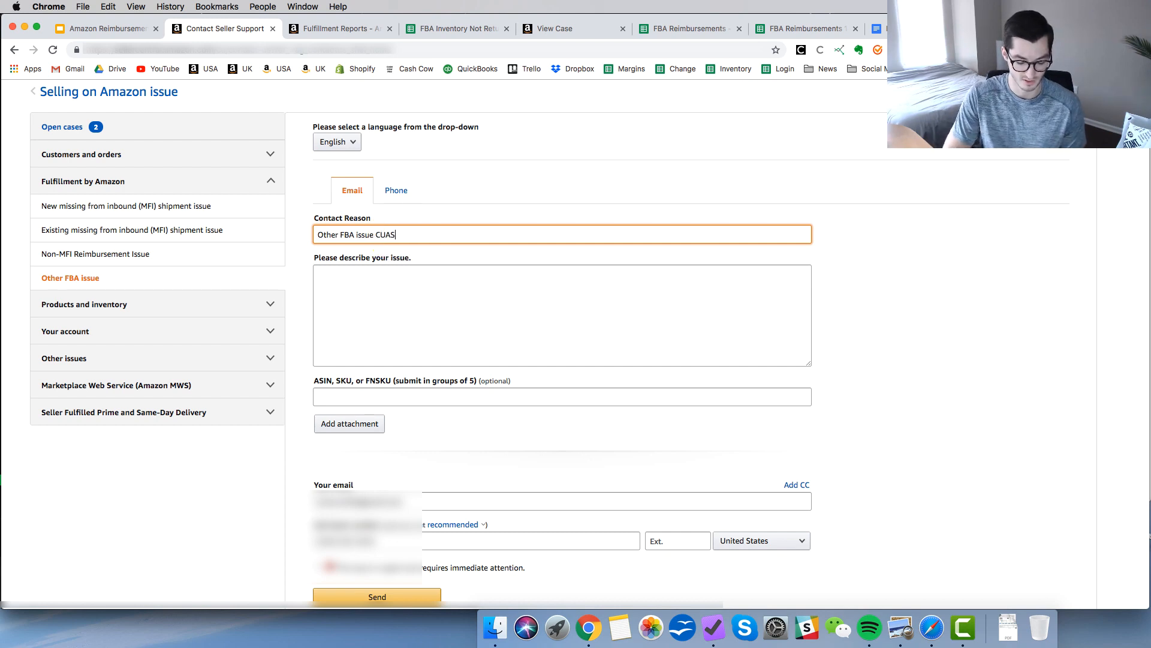
key("BackSpace")
key("BackSpace")
key("BackSpace")
key("BackSpace")
type("customer retunrs")
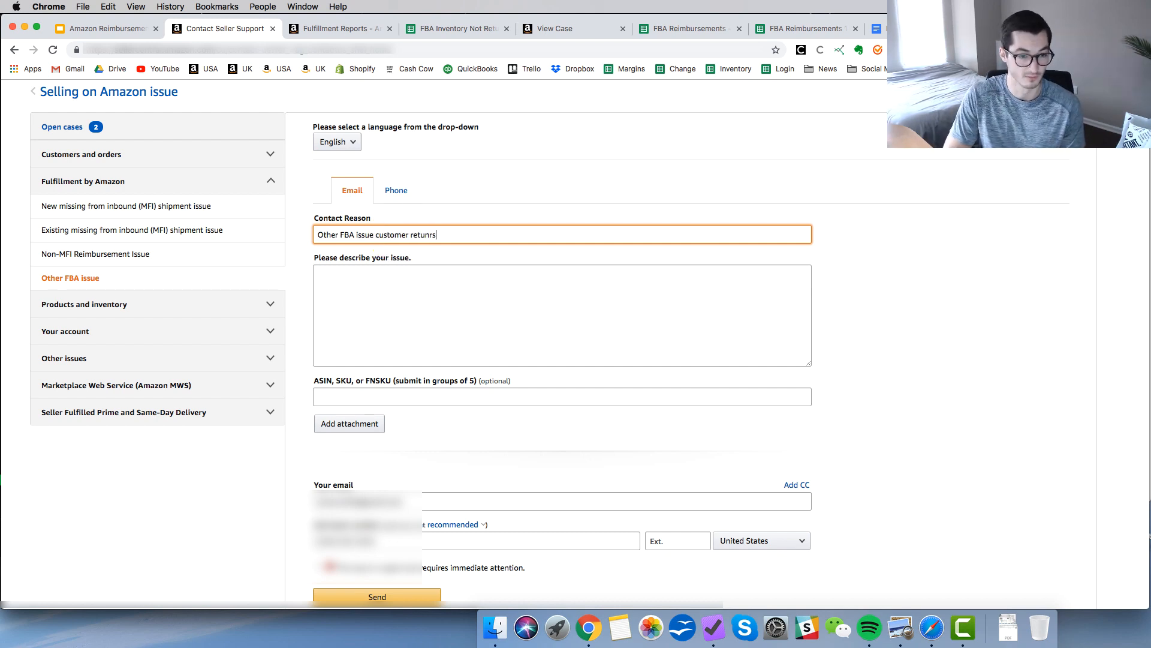
Describe the issue as "The attached excel sheet has items that have been refunded but they have not been returned to amazon FBA. Please investigate and reimburse.".
left_click(462, 288)
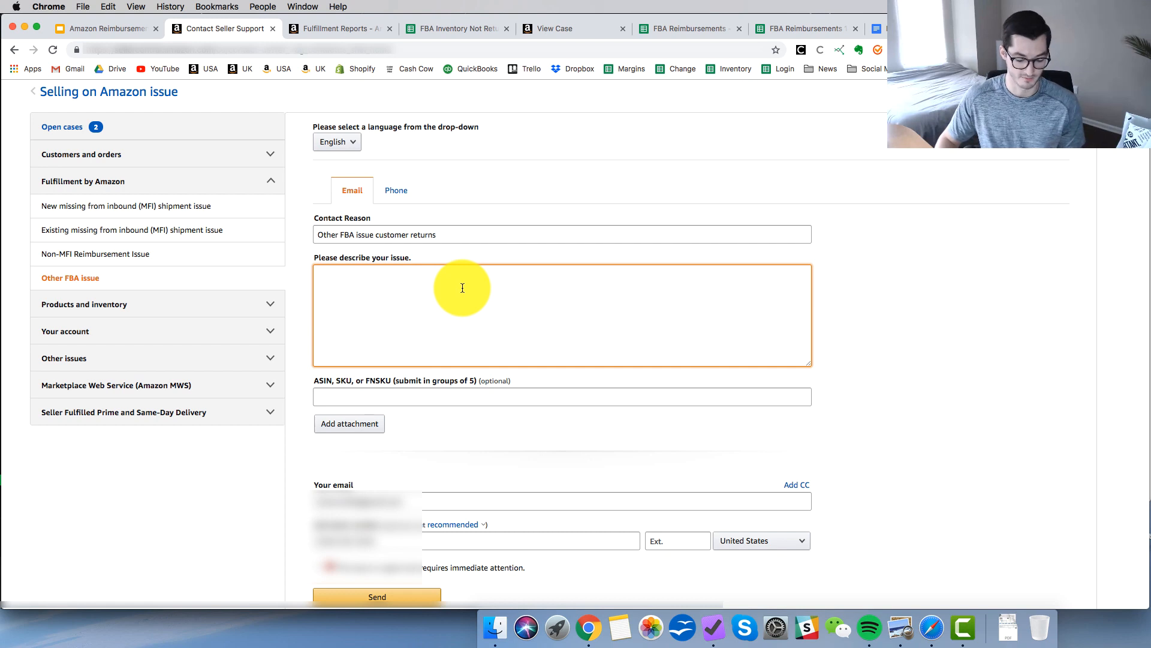
type("The attached excel sheet has item that have been refunded but they have not been returned to amazon FBA. Please investigate and reimburse.")
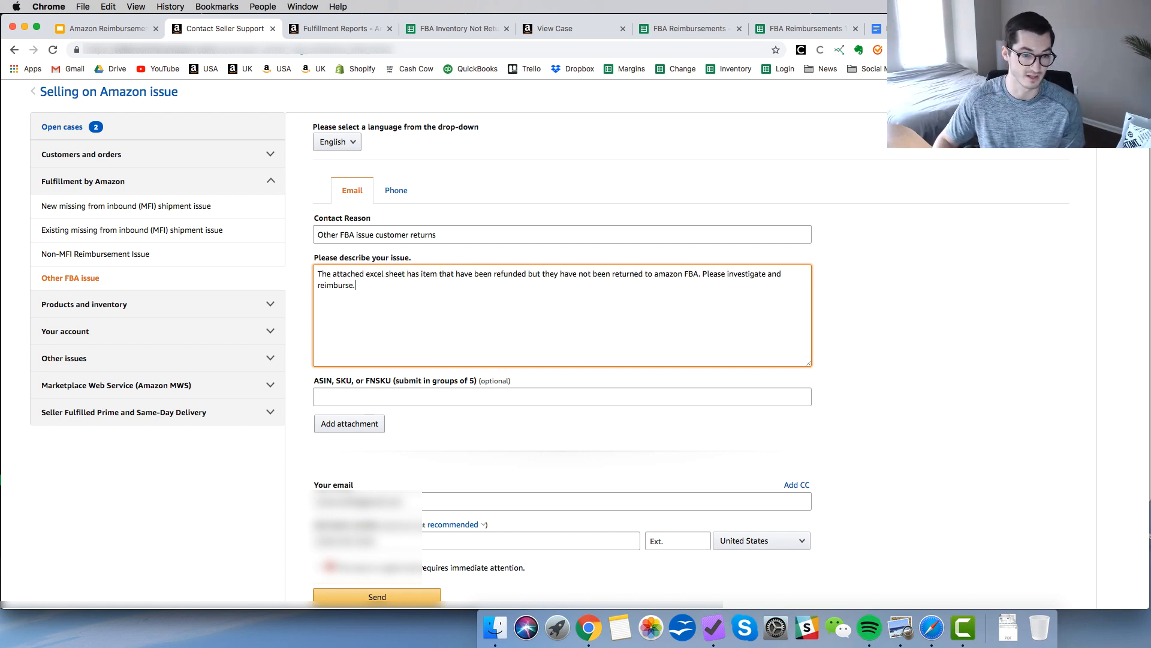
left_click(402, 299)
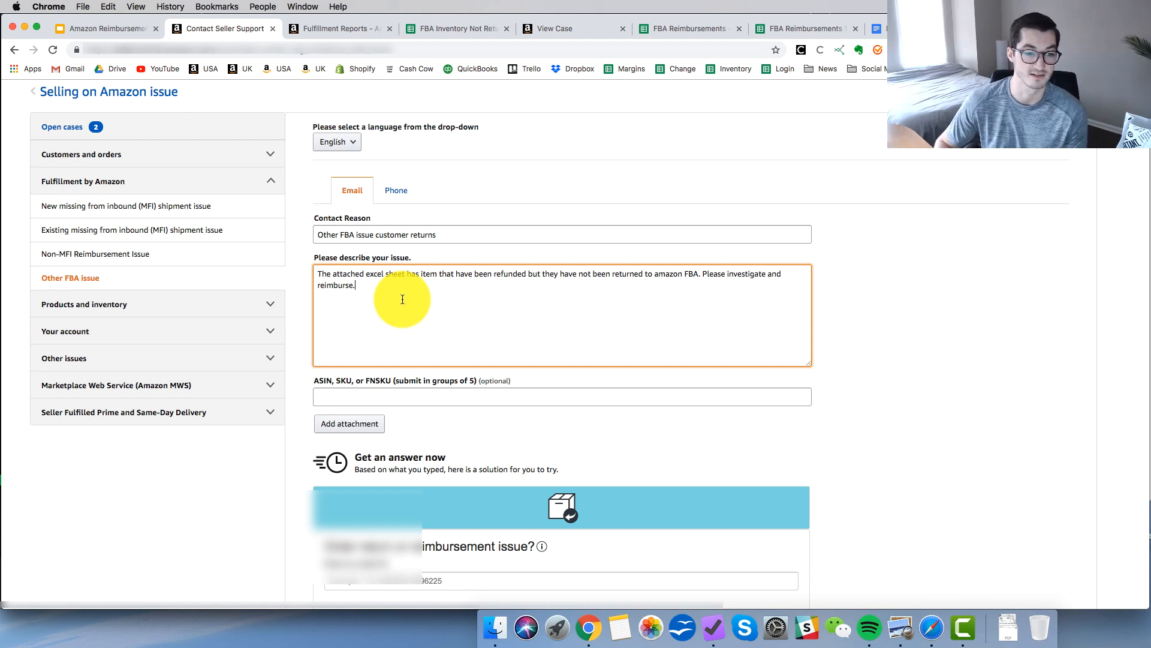
left_click(437, 274)
type("s")
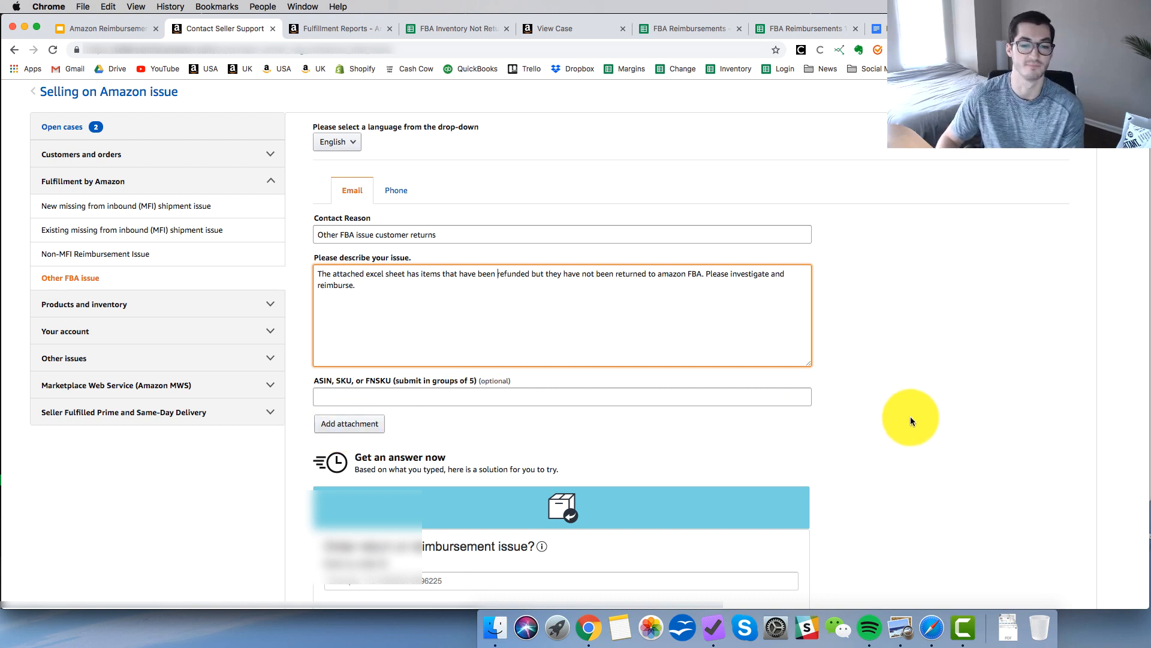
left_click(881, 418)
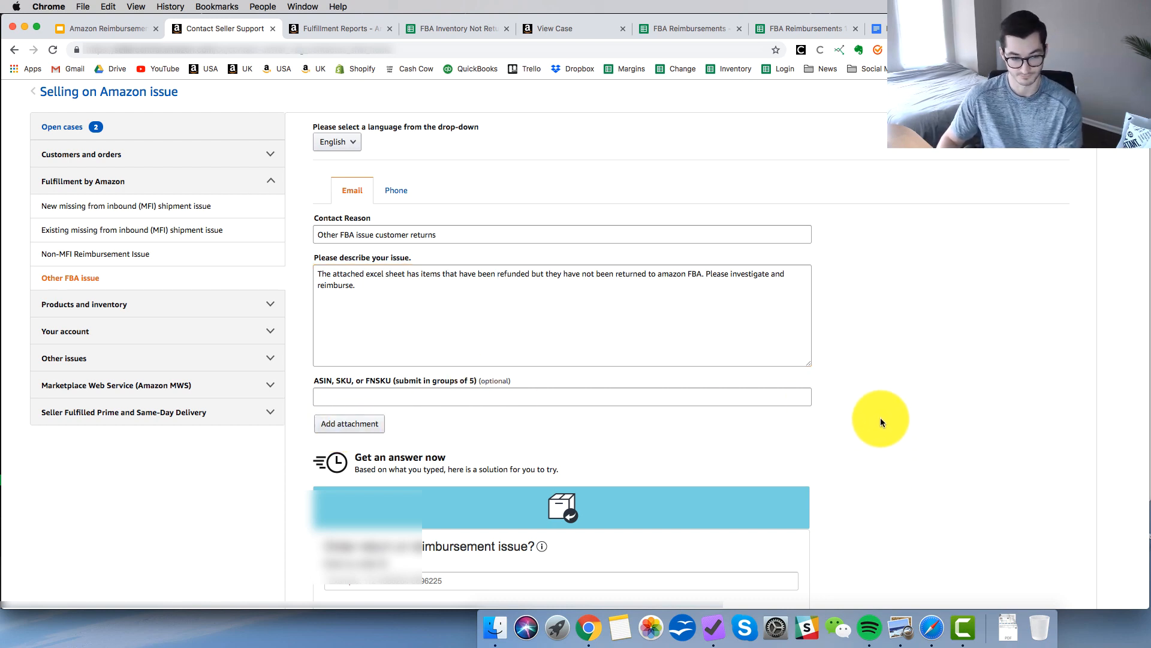